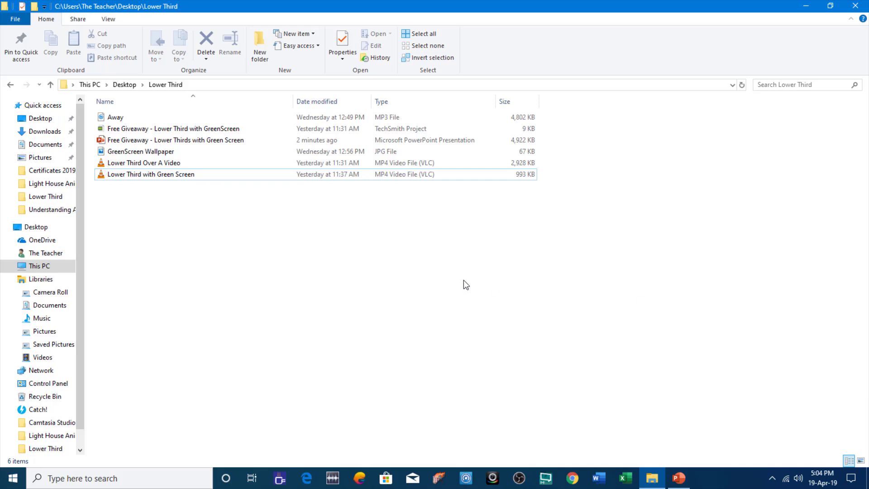
- Play the video Lower Third with Green Screen from the Lower Third folder, and close the player
{"action": "left_click", "coordinate": [135, 177]}
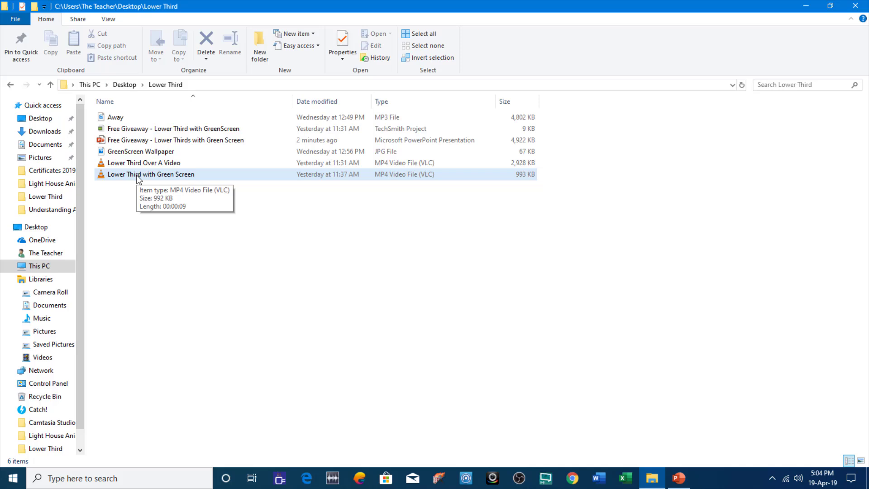
{"action": "double_click", "coordinate": [137, 176]}
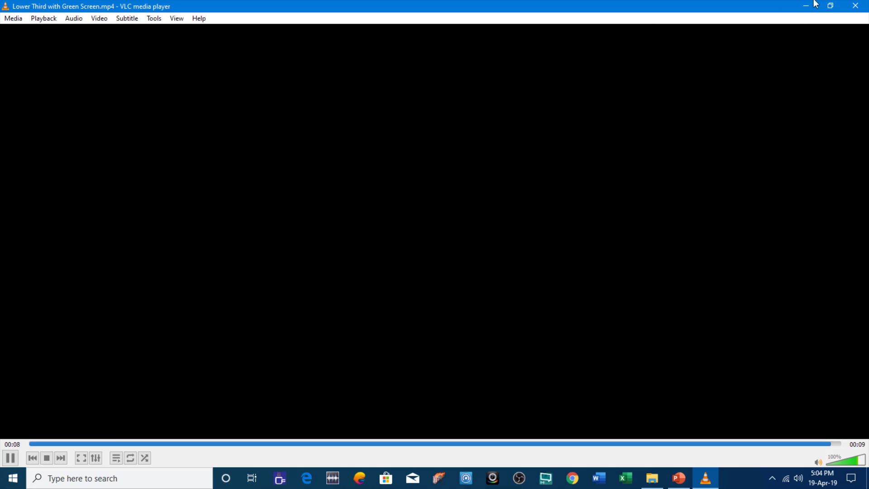
{"action": "left_click", "coordinate": [830, 5]}
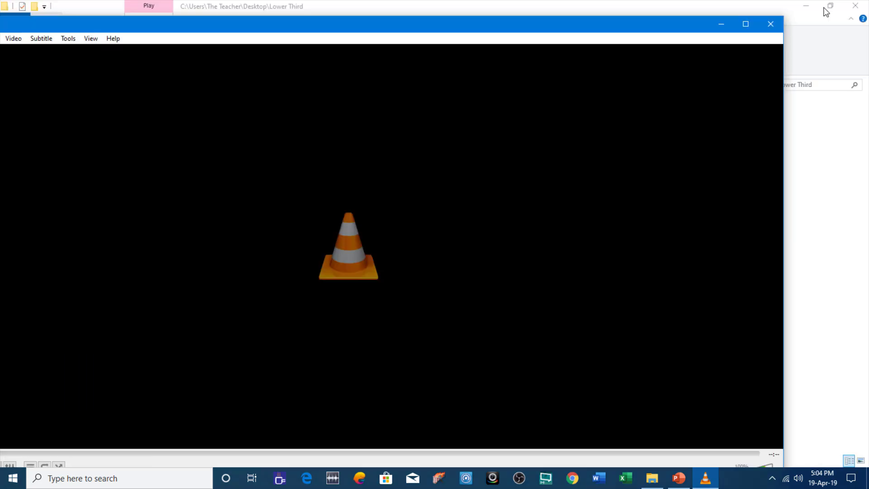
{"action": "left_click", "coordinate": [771, 23]}
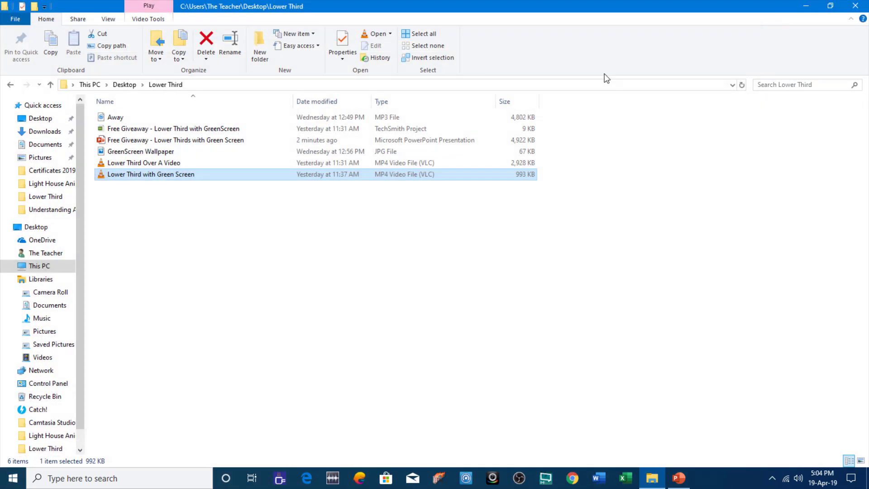
- Play the video Lower Third Over A Video in a maximized player, and close the player
{"action": "double_click", "coordinate": [157, 163]}
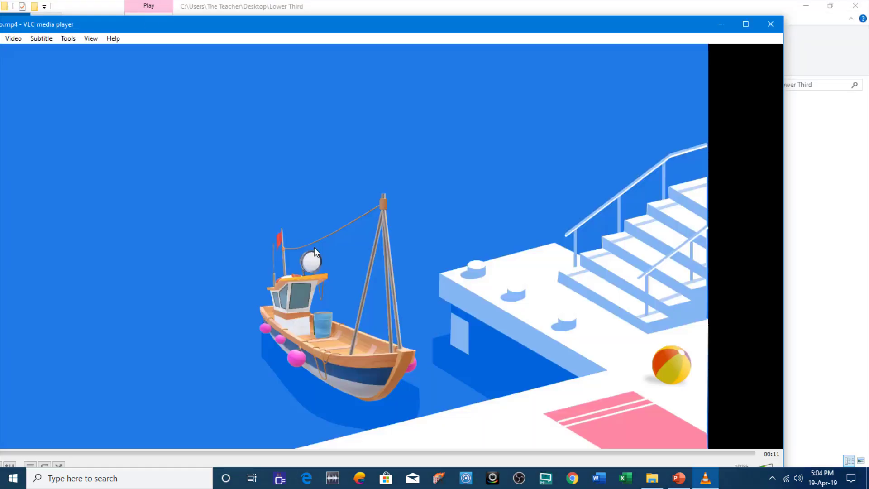
{"action": "double_click", "coordinate": [425, 28]}
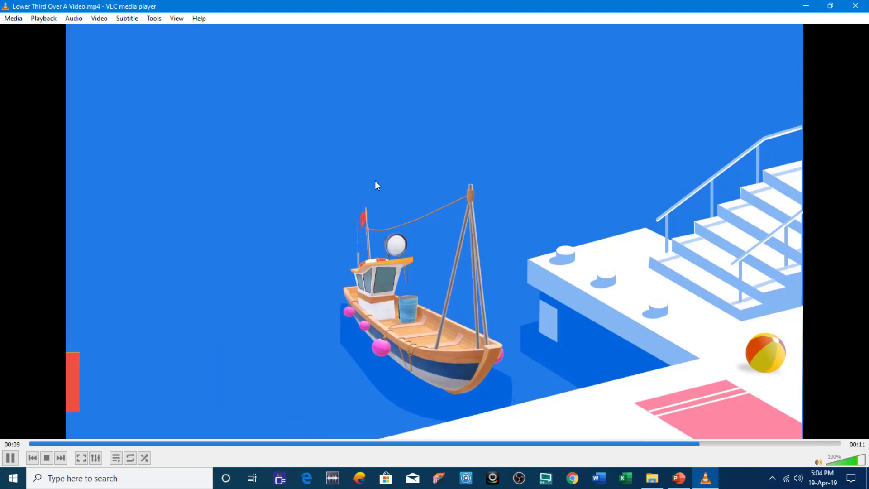
{"action": "left_click", "coordinate": [856, 5]}
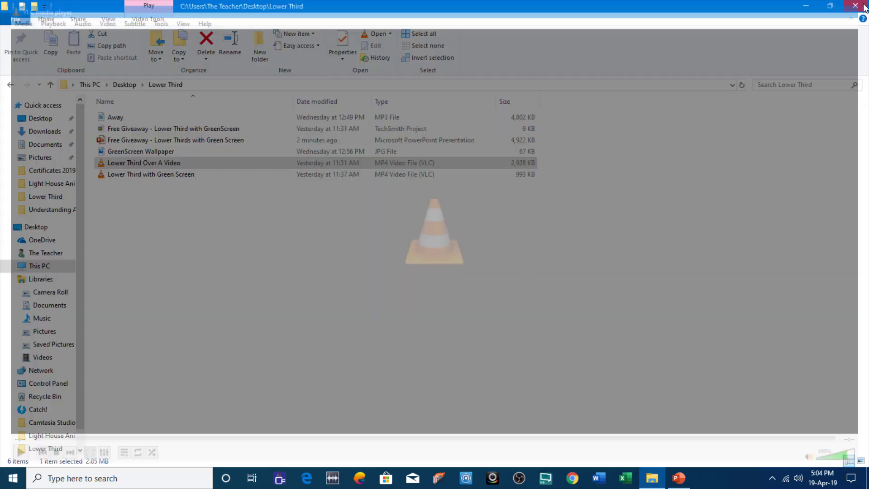
- Switch to the PowerPoint presentation and delete the green picture that covers the slide
{"action": "left_click", "coordinate": [678, 478]}
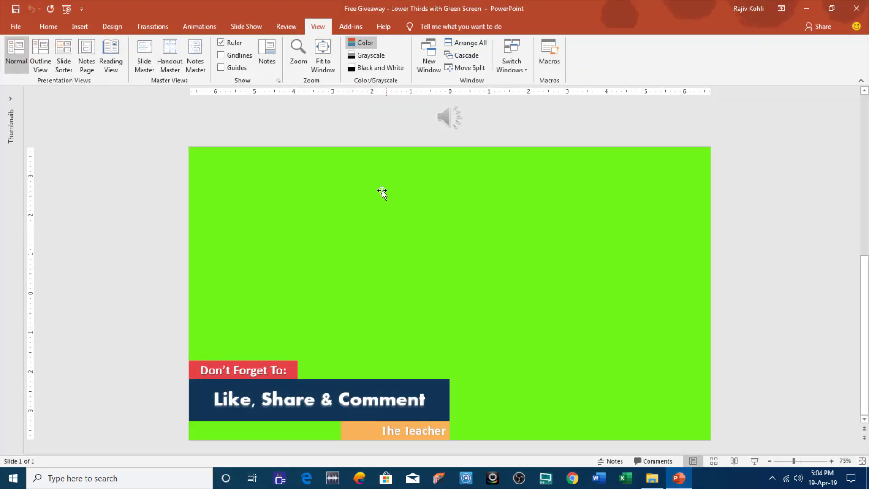
{"action": "left_click", "coordinate": [384, 222]}
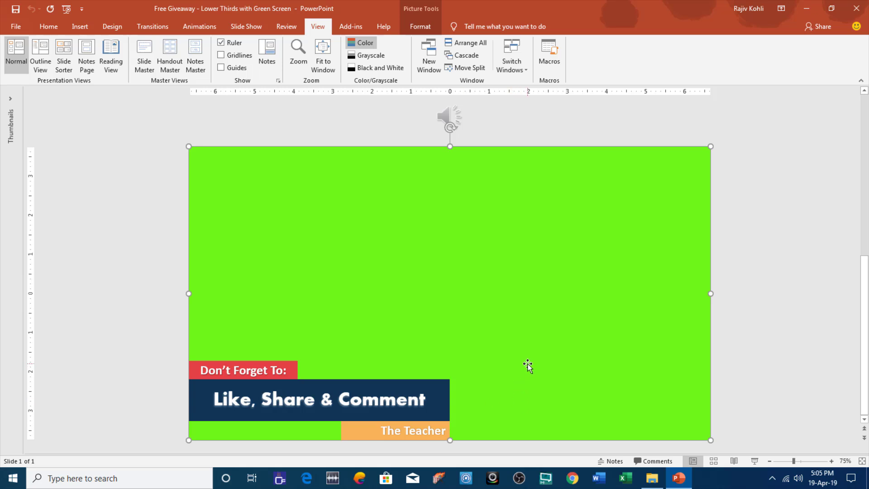
{"action": "key", "text": "Delete"}
- View the solid fill colour choices in the slide's Format Background settings, and undo the deletion of the green picture
{"action": "right_click", "coordinate": [524, 225]}
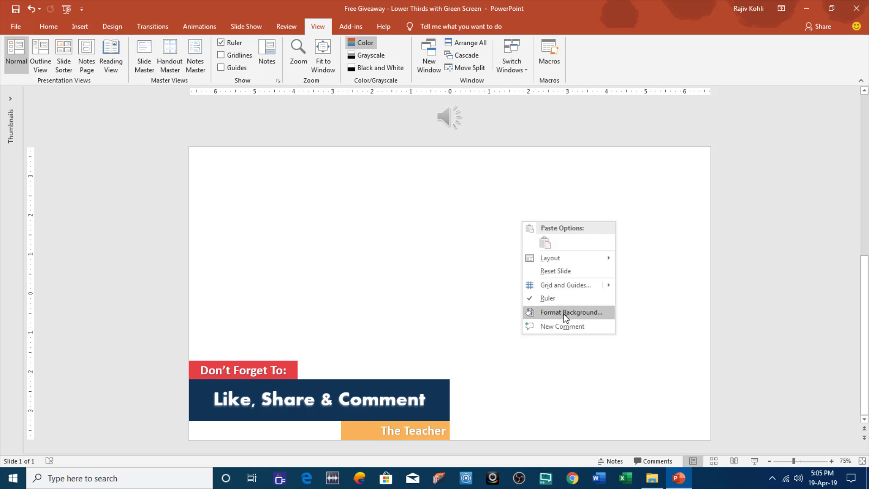
{"action": "left_click", "coordinate": [563, 312]}
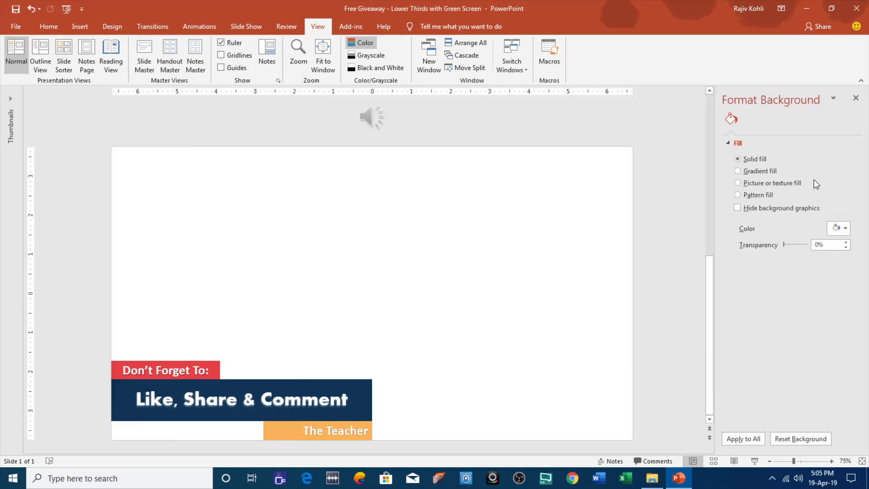
{"action": "left_click", "coordinate": [835, 229]}
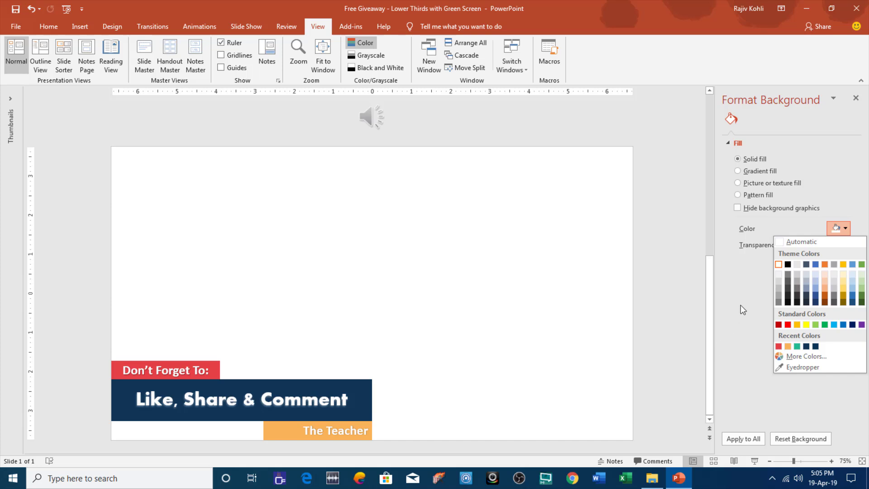
{"action": "left_click", "coordinate": [455, 317]}
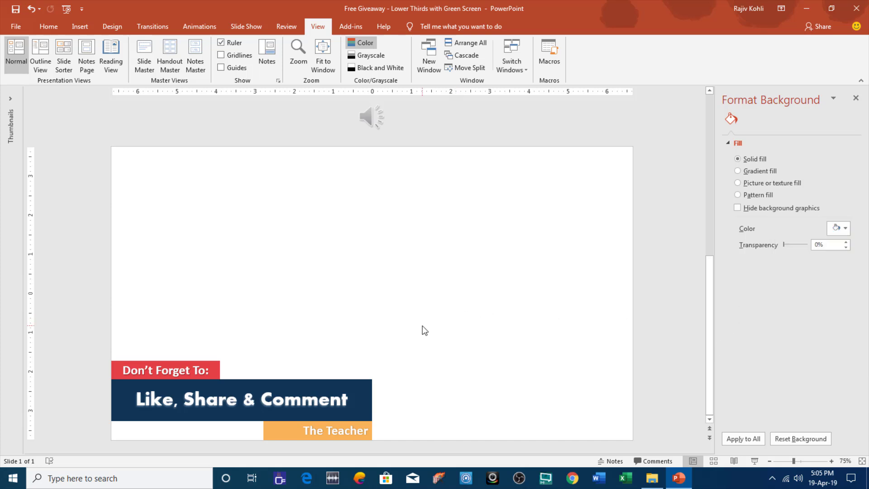
{"action": "key", "text": "ctrl+z"}
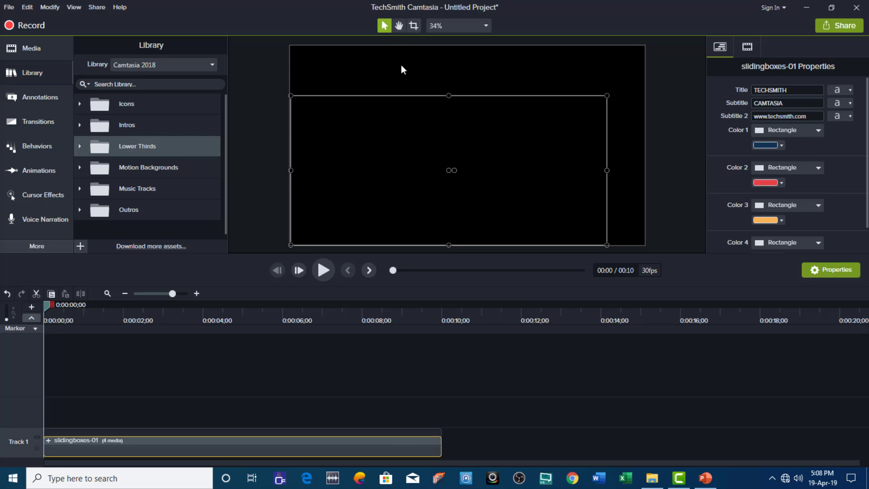
- Preview the slidingboxes-01 asset from the Lower Thirds folder of the Camtasia 2018 library, and close the preview
{"action": "left_click", "coordinate": [81, 147]}
{"action": "scroll", "coordinate": [190, 170], "scroll_direction": "down", "scroll_amount": 3}
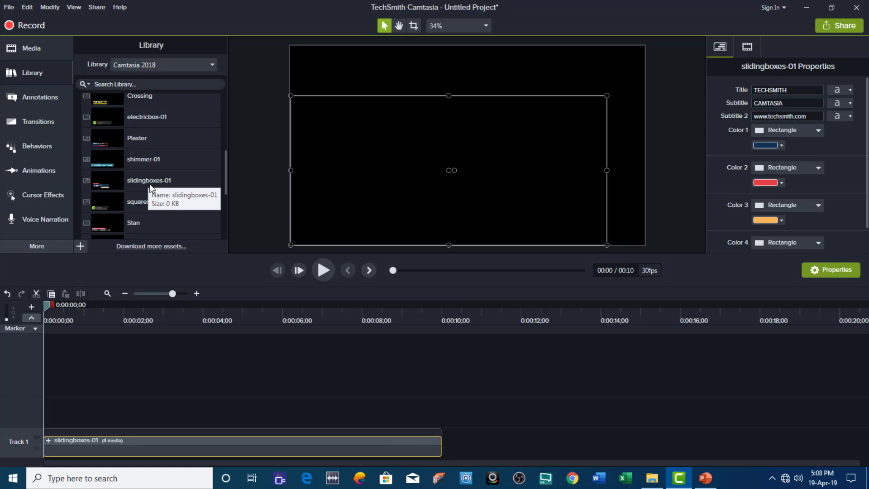
{"action": "double_click", "coordinate": [151, 184]}
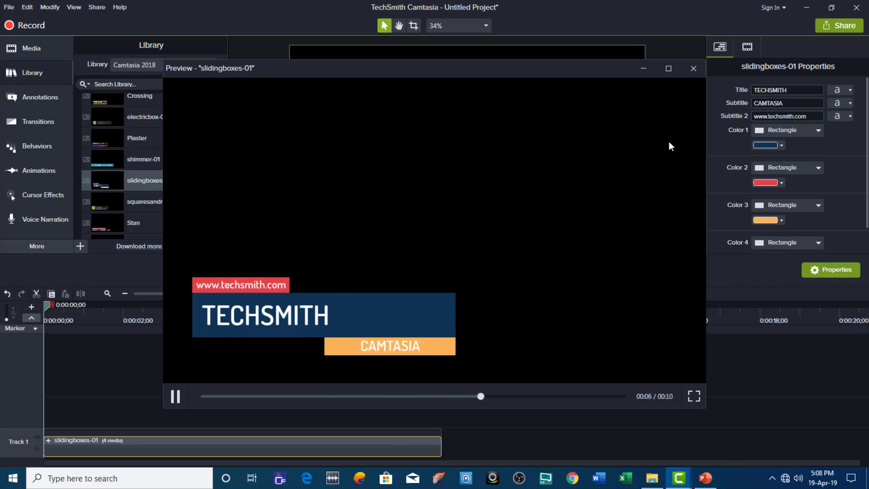
{"action": "left_click", "coordinate": [693, 69]}
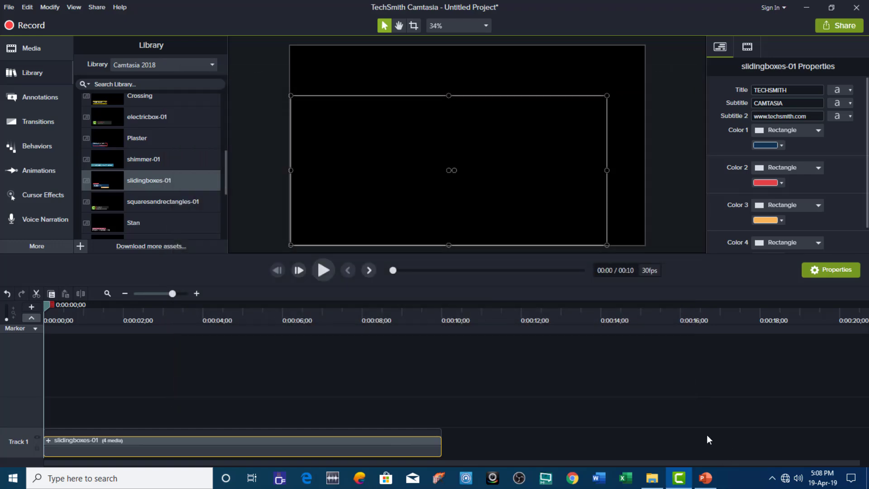
- Switch to the PowerPoint presentation, show the Animation Pane instead of the picture formatting options, and play the slide as a slide show
{"action": "left_click", "coordinate": [705, 478]}
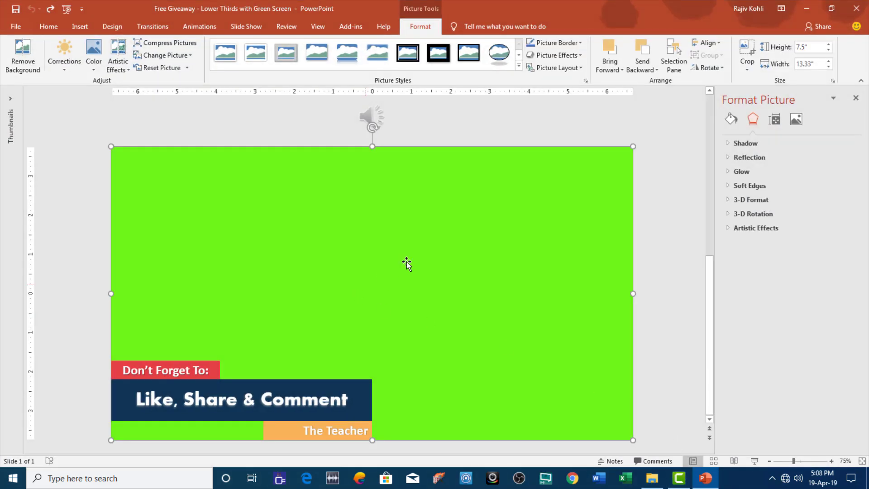
{"action": "left_click", "coordinate": [856, 97]}
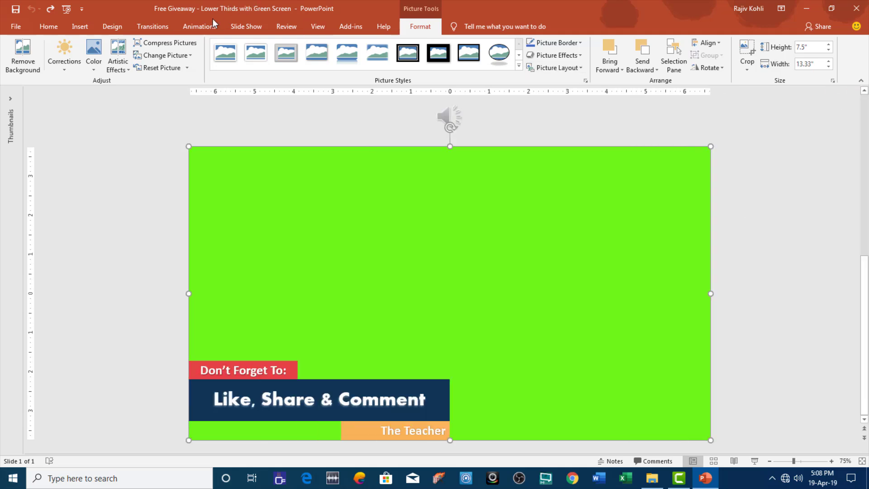
{"action": "left_click", "coordinate": [203, 27]}
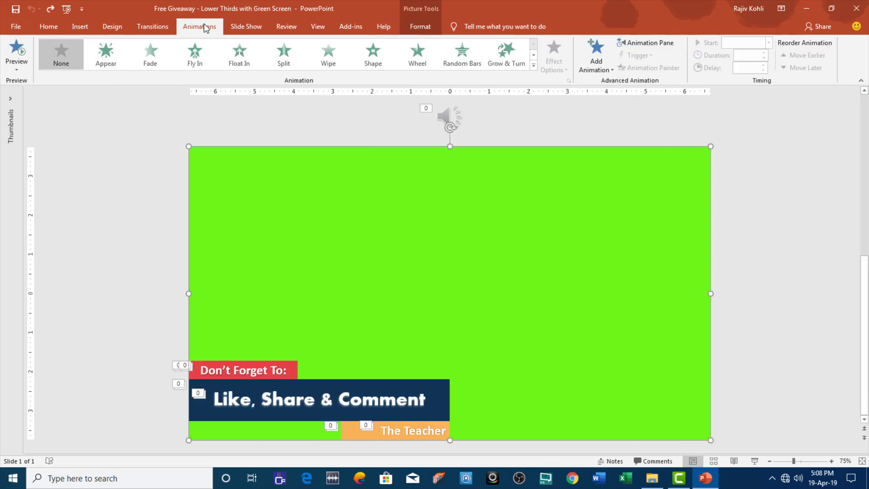
{"action": "left_click", "coordinate": [660, 45]}
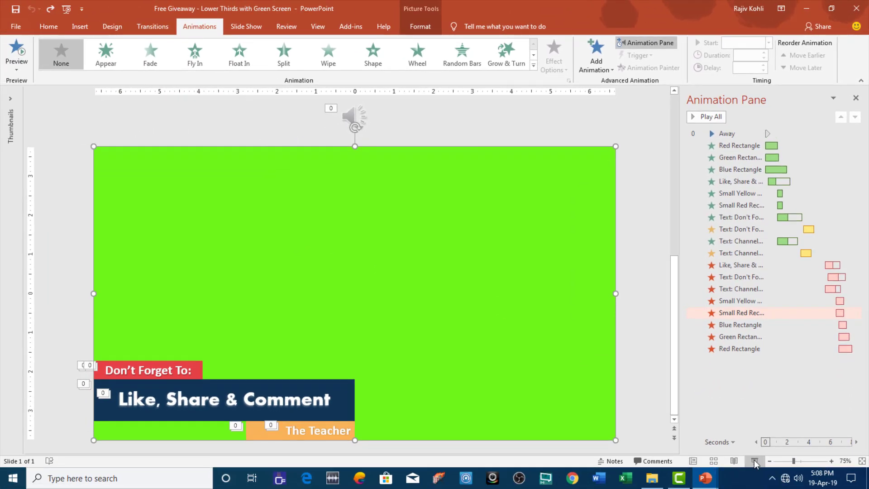
{"action": "left_click", "coordinate": [754, 460]}
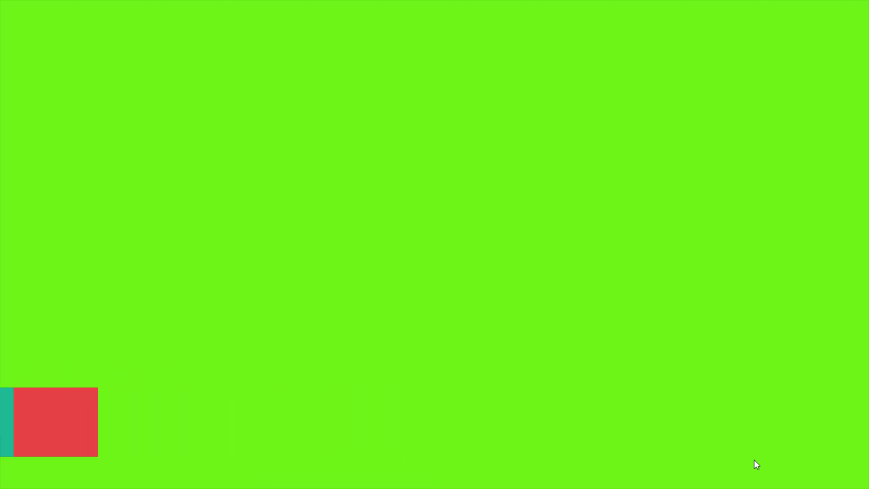
{"action": "key", "text": "Escape"}
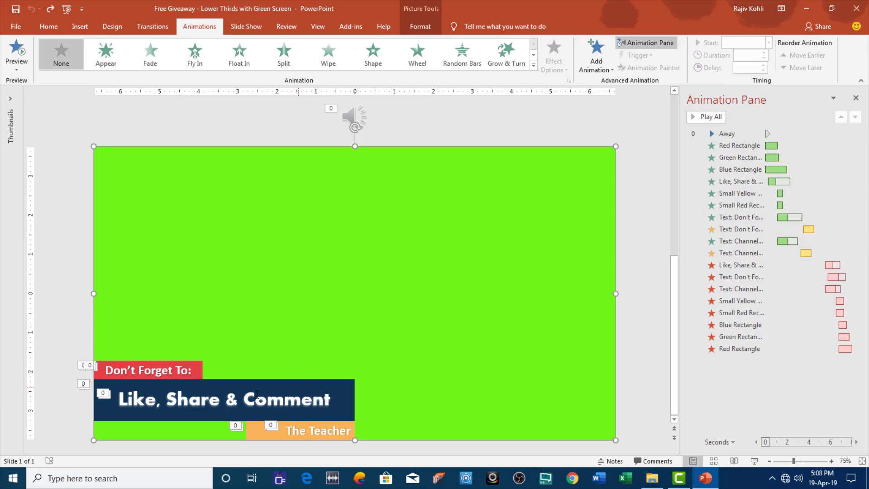
- Move the blue and green rectangles up off the stack behind the Like, Share & Comment text, and undo both moves
{"action": "left_click", "coordinate": [275, 385]}
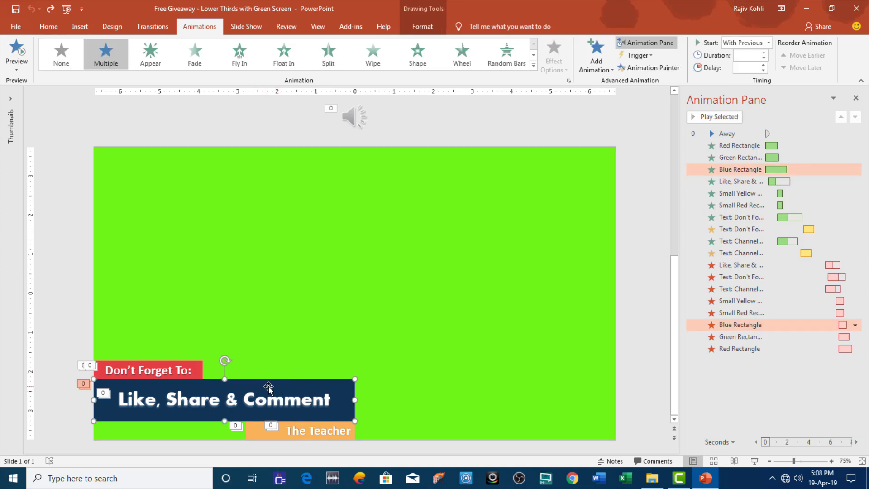
{"action": "left_click_drag", "start_coordinate": [268, 387], "coordinate": [258, 259]}
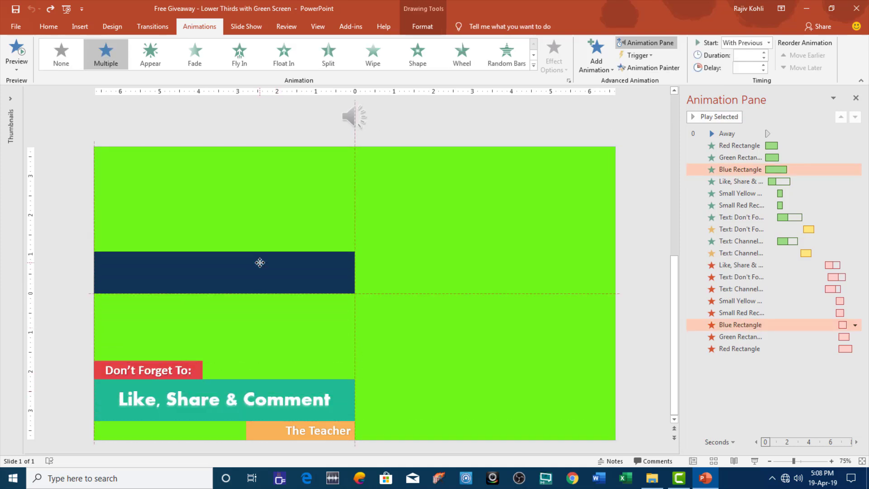
{"action": "left_click", "coordinate": [280, 388]}
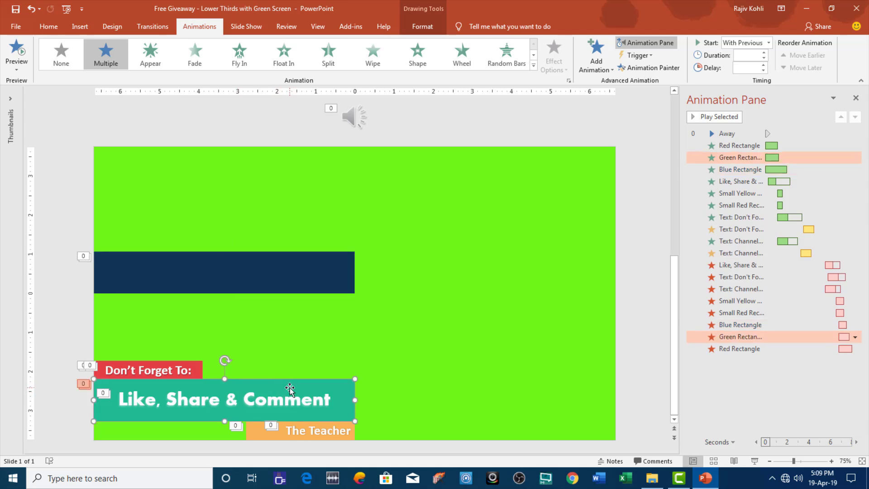
{"action": "left_click_drag", "start_coordinate": [290, 389], "coordinate": [297, 300]}
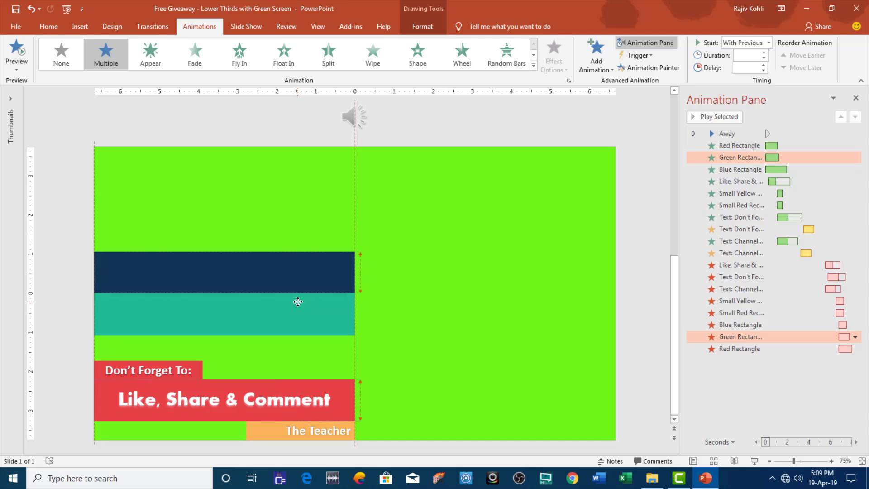
{"action": "left_click", "coordinate": [336, 399]}
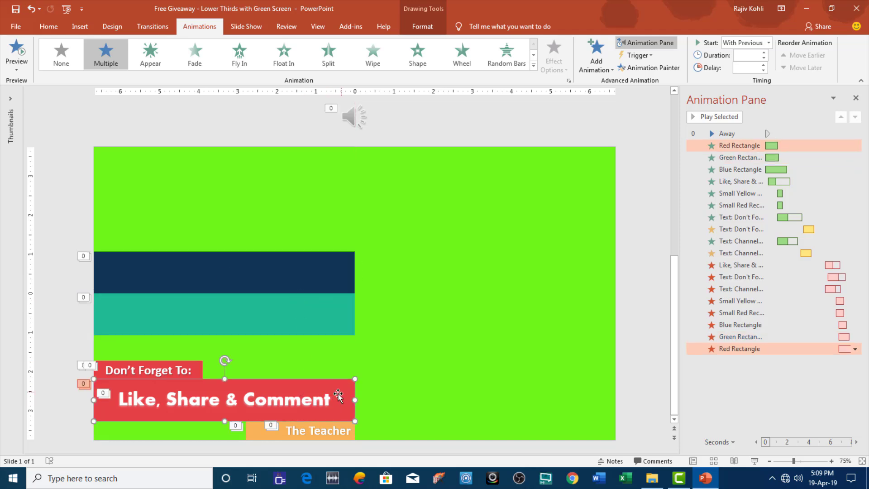
{"action": "key", "text": "ctrl+z"}
{"action": "key", "text": "ctrl+z"}
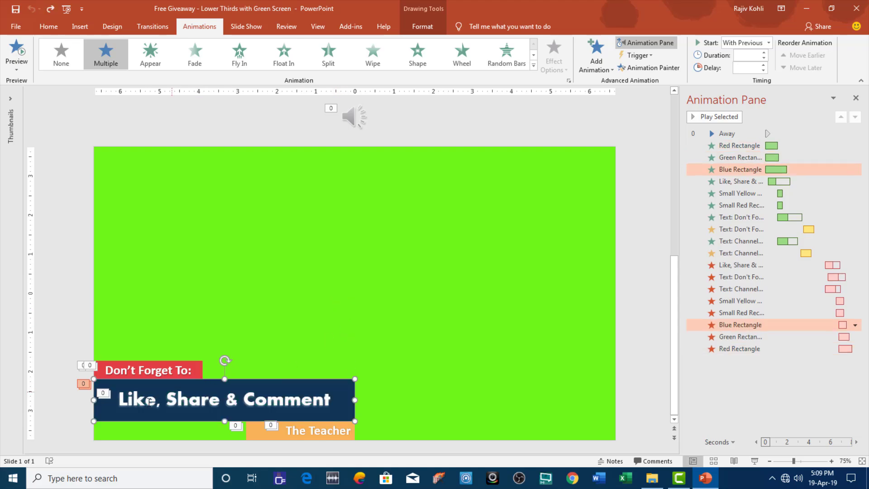
{"action": "left_click", "coordinate": [677, 477]}
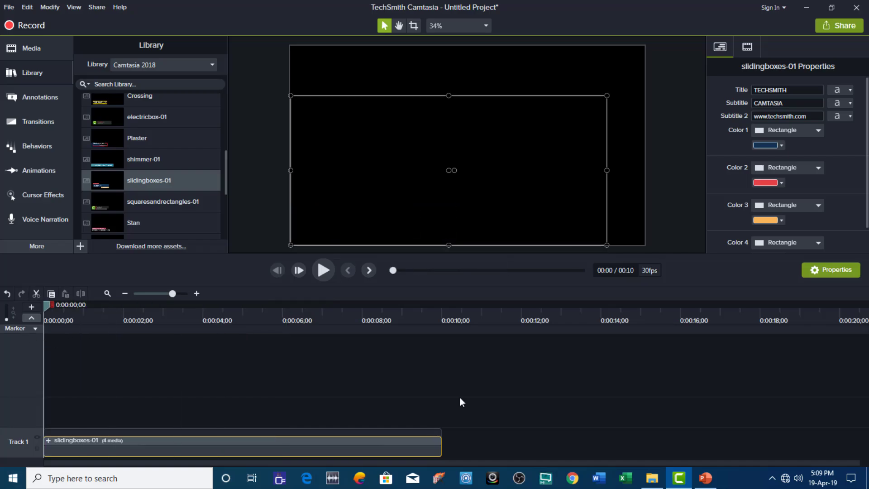
{"action": "left_click", "coordinate": [705, 478]}
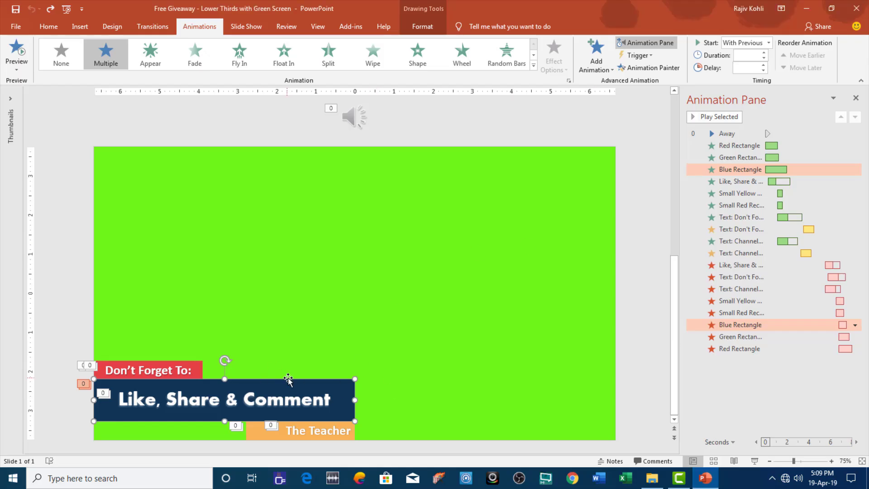
- Check the start, duration and delay of the entrance animations of the red, green and blue rectangles
{"action": "left_click", "coordinate": [732, 148]}
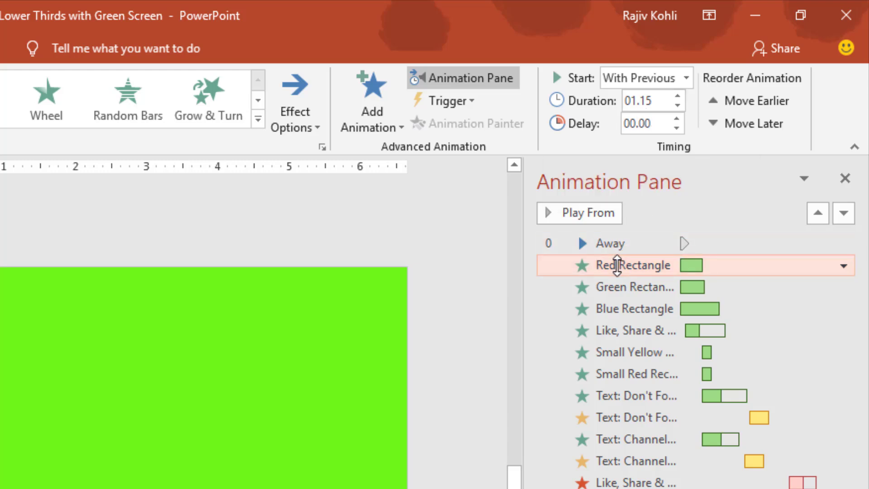
{"action": "left_click", "coordinate": [612, 288]}
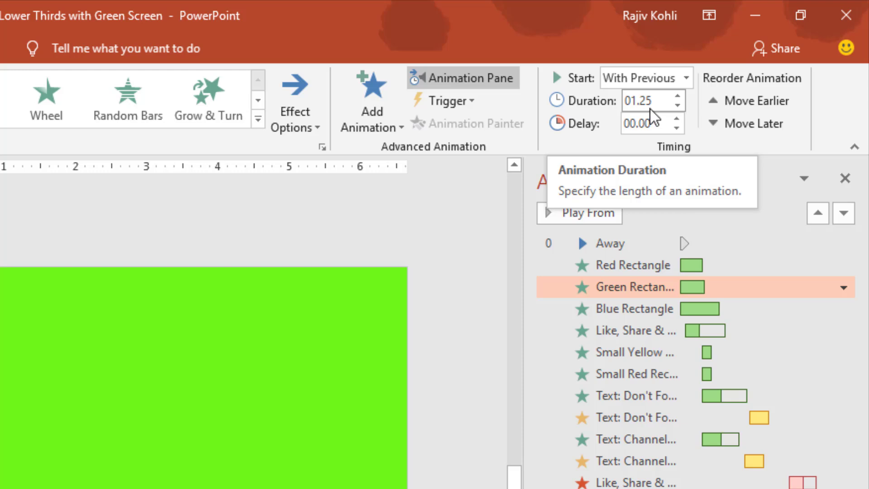
{"action": "left_click", "coordinate": [623, 309]}
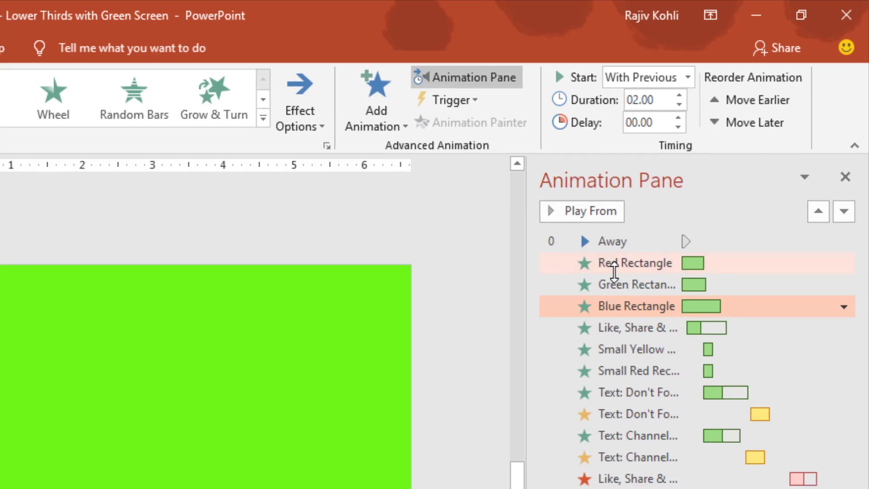
- Check the Fly In effect settings of the Red Rectangle and the Like, Share & Comment text, including the percentage delay between letters
{"action": "double_click", "coordinate": [602, 266]}
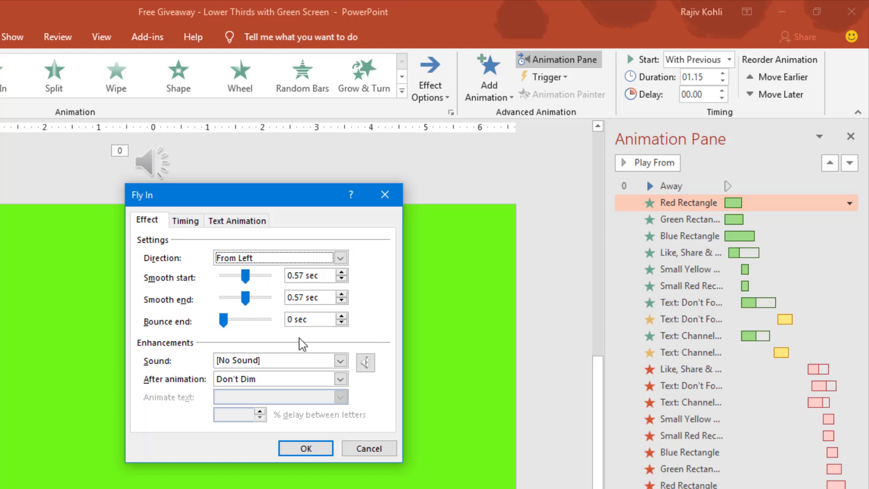
{"action": "key", "text": "Escape"}
{"action": "left_click", "coordinate": [695, 252]}
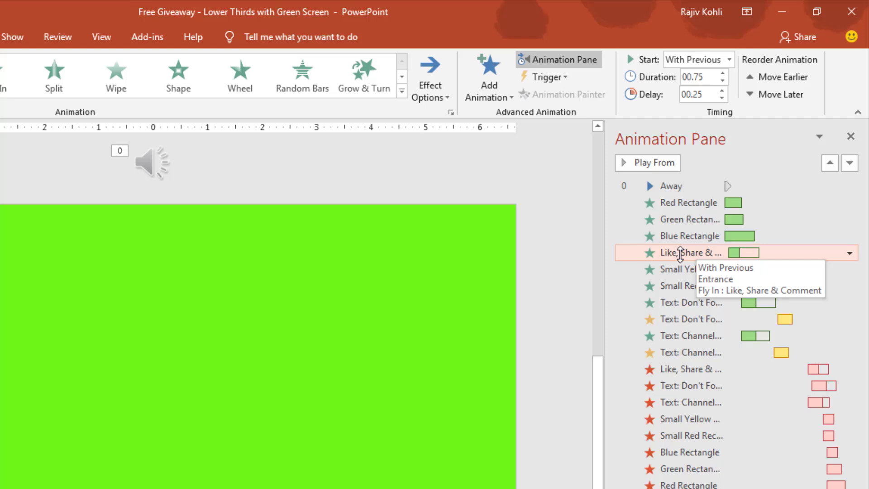
{"action": "double_click", "coordinate": [680, 253]}
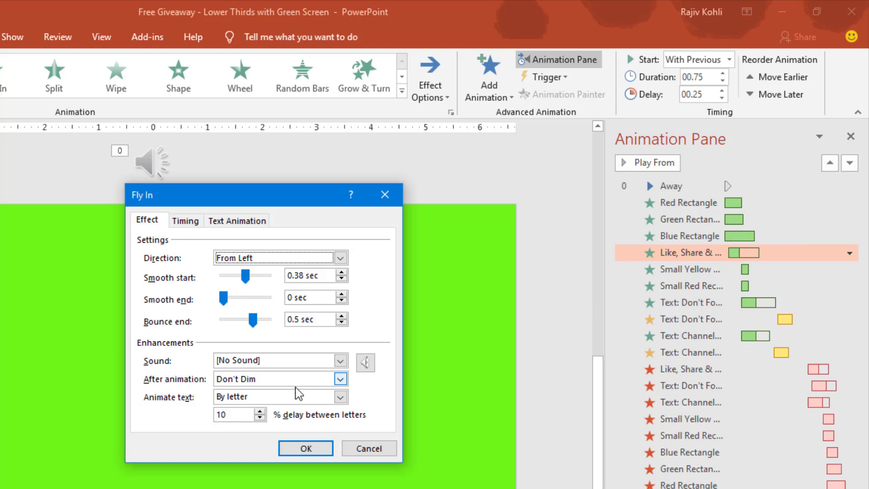
{"action": "double_click", "coordinate": [231, 415]}
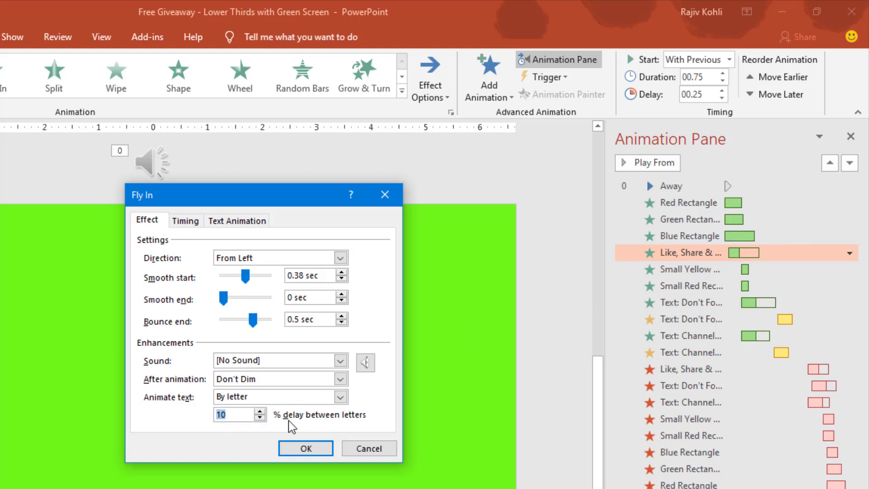
{"action": "key", "text": "Return"}
- Check the Peek In entrance directions of the Small Yellow Rectangle and the Small Red Rectangle
{"action": "left_click", "coordinate": [679, 269]}
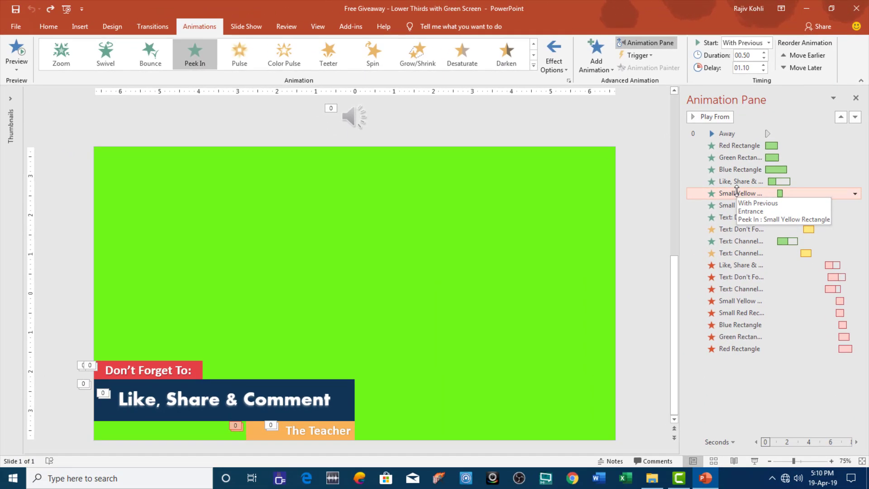
{"action": "left_click", "coordinate": [564, 66]}
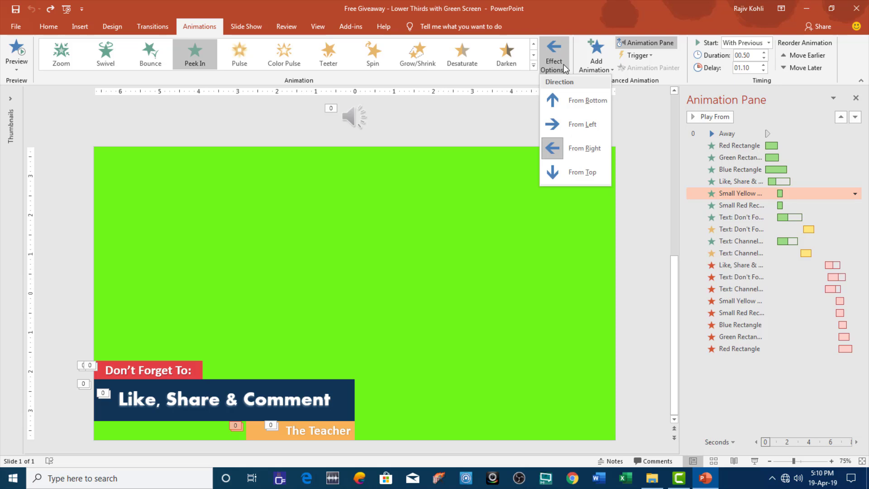
{"action": "left_click", "coordinate": [563, 65]}
{"action": "left_click", "coordinate": [738, 205]}
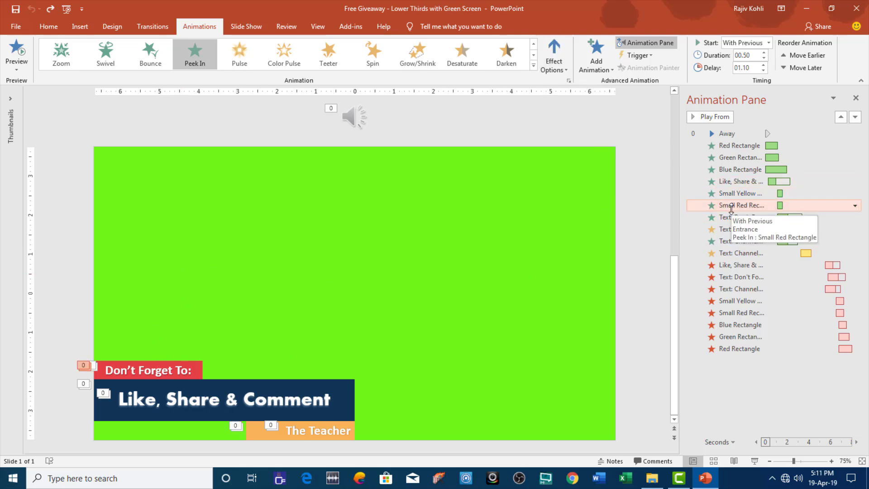
{"action": "left_click", "coordinate": [556, 65]}
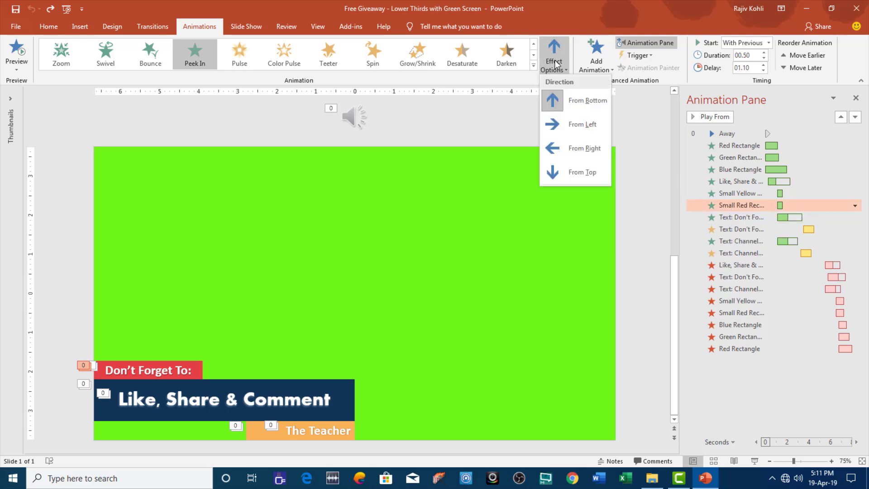
{"action": "left_click", "coordinate": [556, 65]}
{"action": "left_click", "coordinate": [199, 369]}
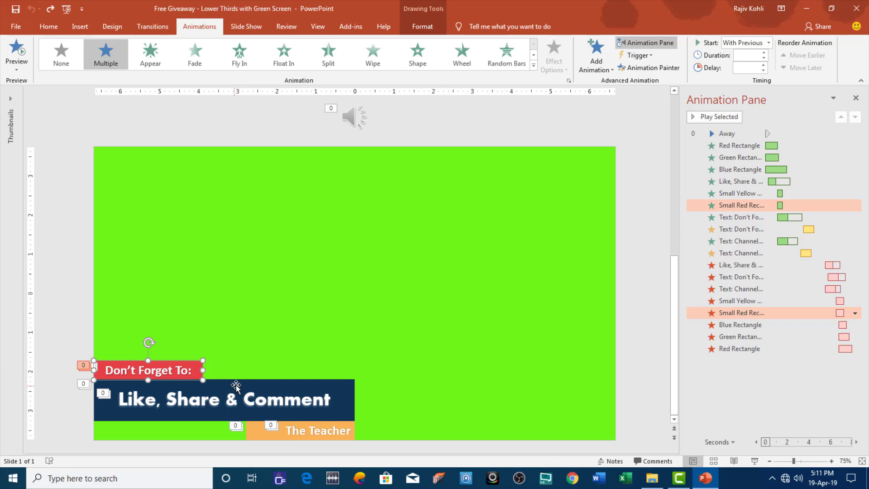
- Check the Zoom entrance effect settings of the Don't Forget To: text
{"action": "left_click", "coordinate": [746, 218]}
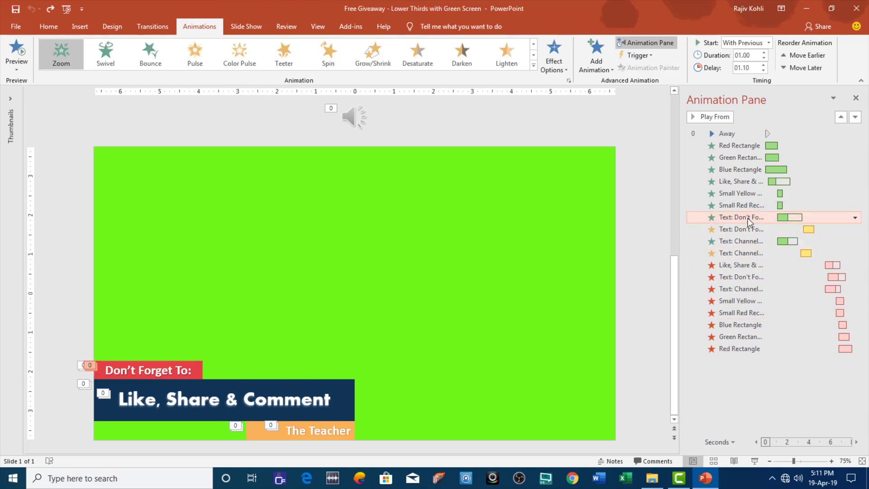
{"action": "double_click", "coordinate": [747, 219]}
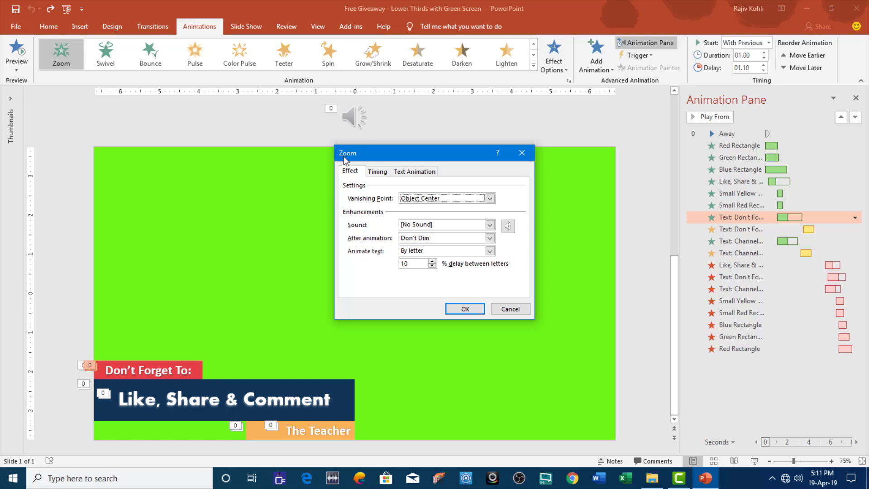
{"action": "key", "text": "Return"}
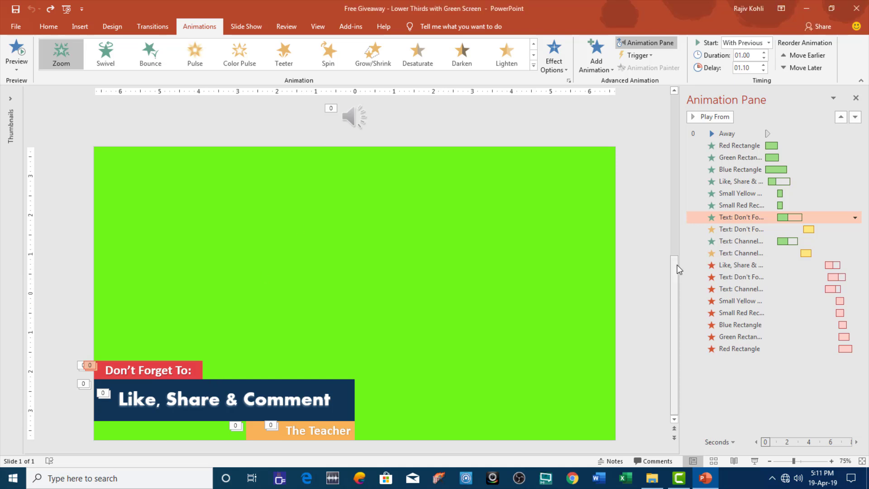
- Set a percentage delay between letters for the Grow/Shrink emphasis of the Don't Forget To: text and play the slide show
{"action": "left_click", "coordinate": [753, 229]}
{"action": "double_click", "coordinate": [757, 230]}
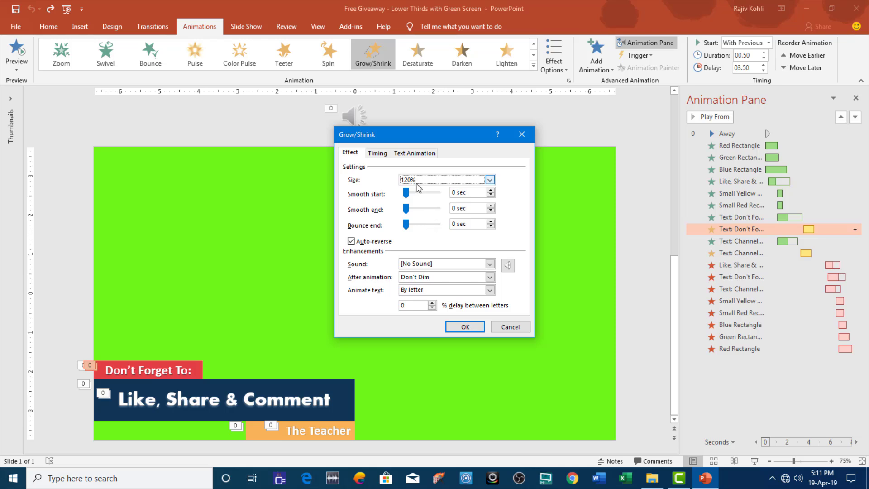
{"action": "double_click", "coordinate": [421, 306]}
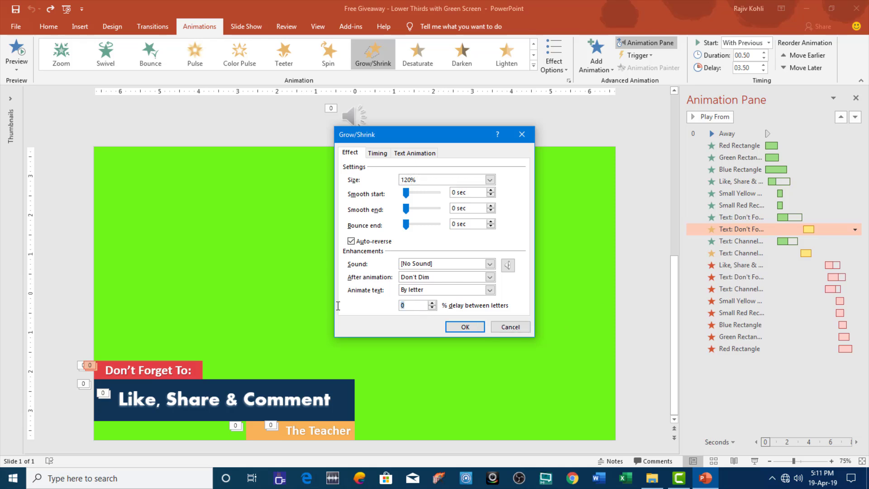
{"action": "left_click", "coordinate": [465, 326]}
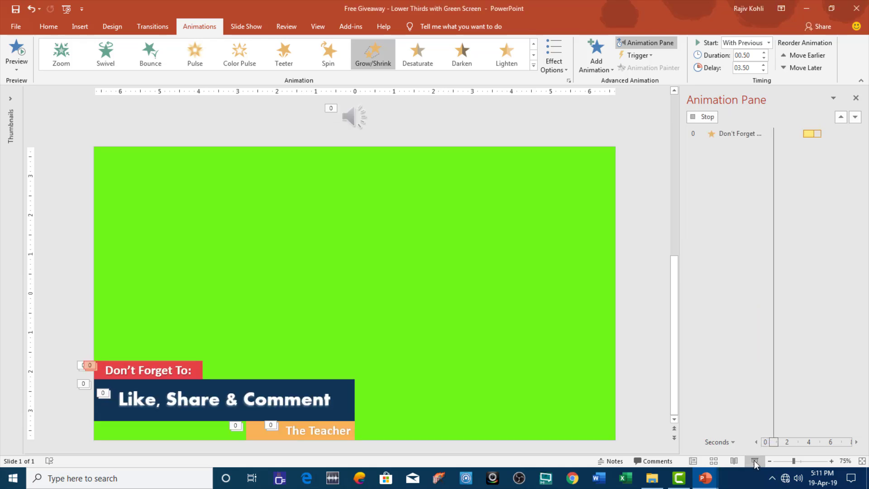
{"action": "left_click", "coordinate": [754, 461]}
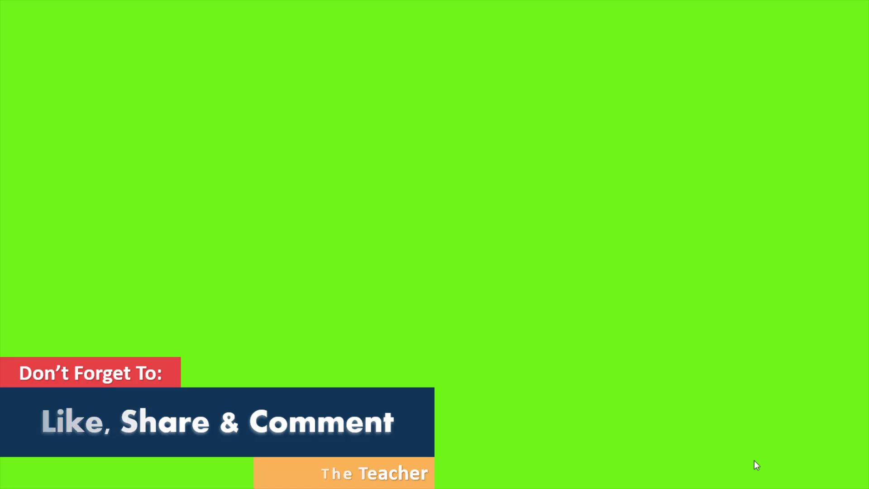
{"action": "key", "text": "Escape"}
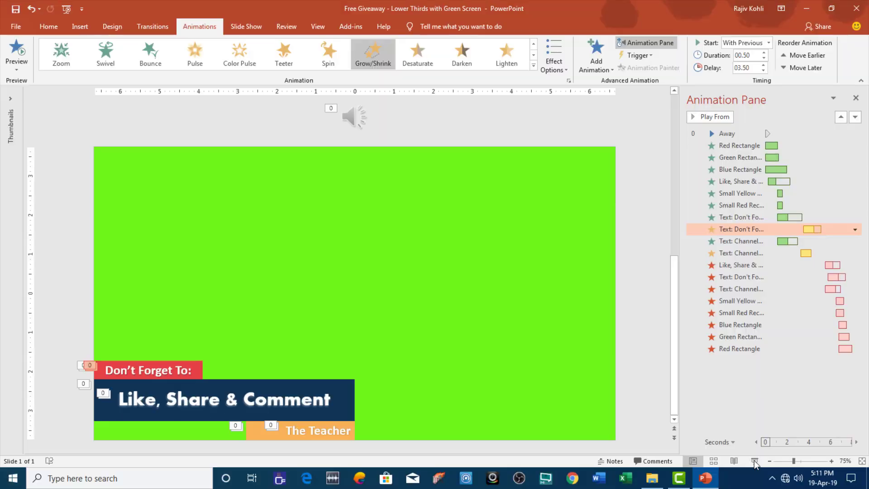
- Check the Zoom entrance effect settings of the channel name text The Teacher
{"action": "left_click", "coordinate": [755, 241]}
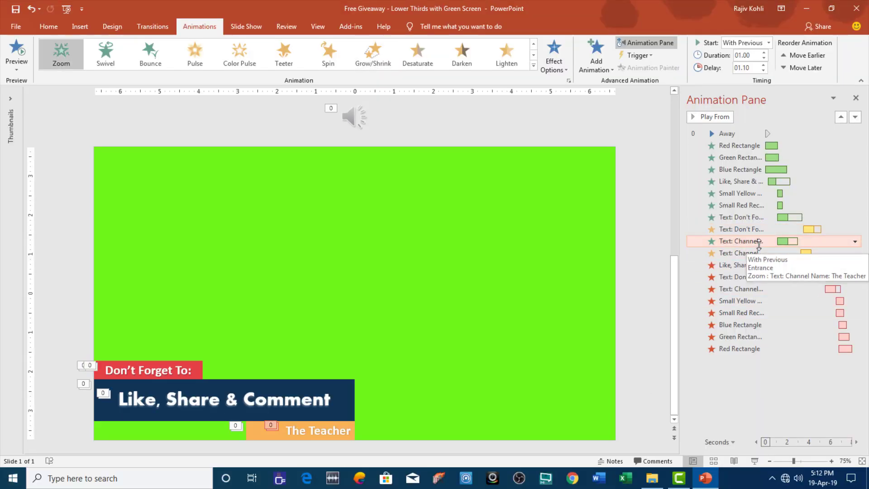
{"action": "left_click", "coordinate": [317, 432]}
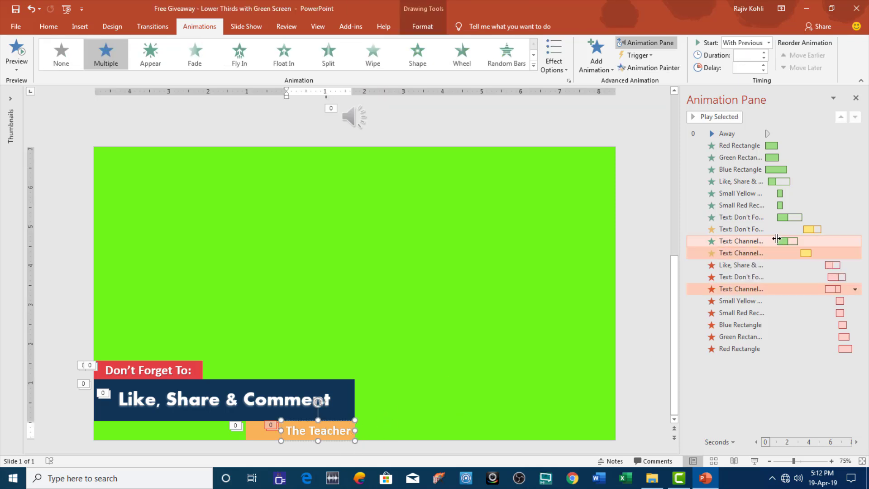
{"action": "double_click", "coordinate": [760, 240]}
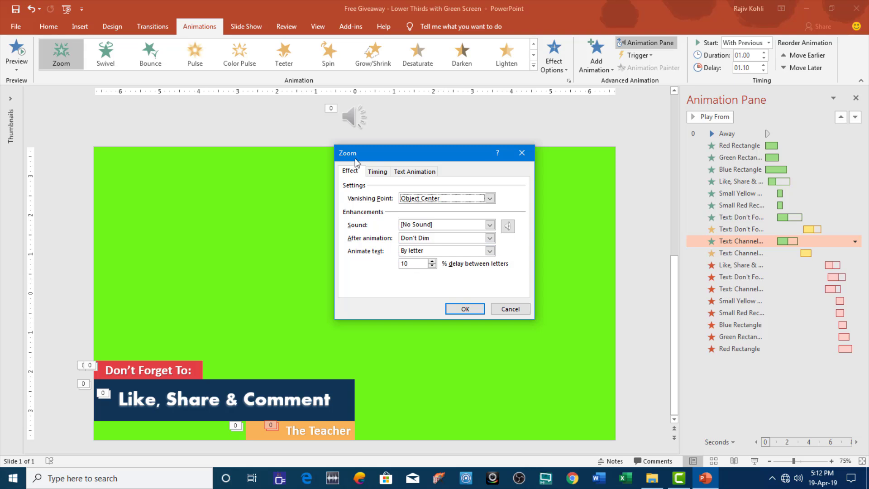
{"action": "key", "text": "Escape"}
- Set a 2% delay between letters for the Grow/Shrink emphasis of The Teacher text and play the slide show
{"action": "left_click", "coordinate": [756, 251]}
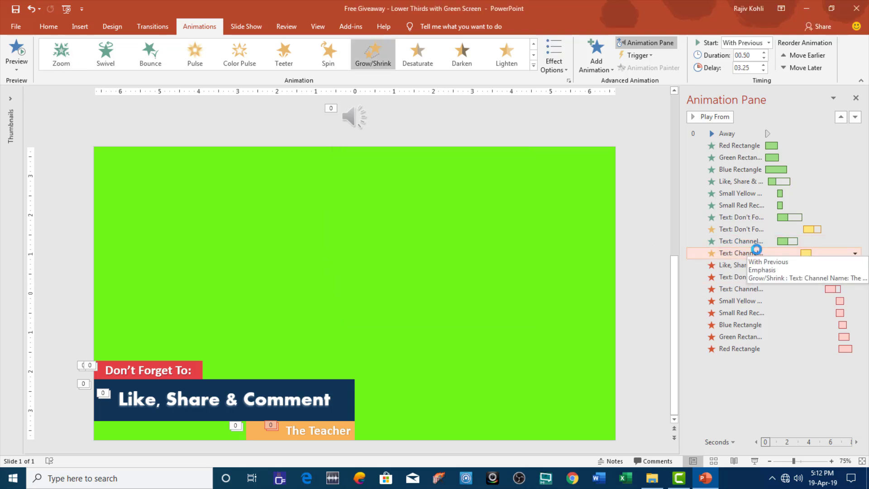
{"action": "double_click", "coordinate": [756, 249]}
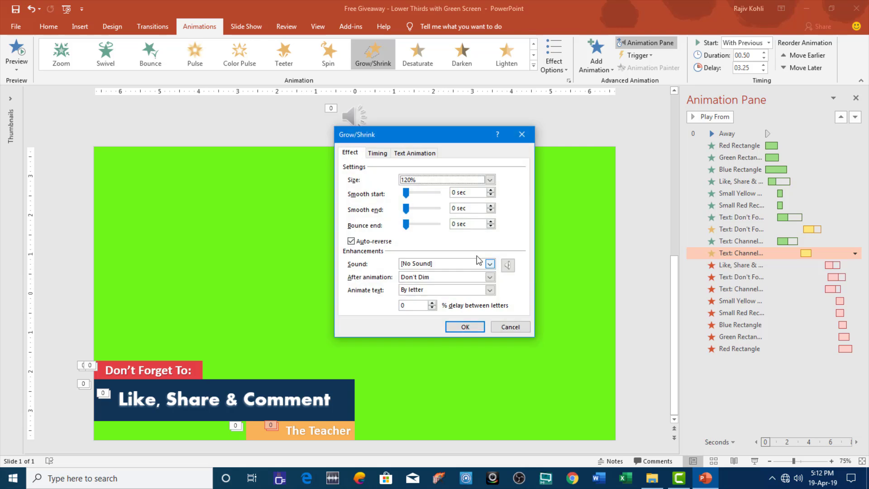
{"action": "double_click", "coordinate": [414, 306]}
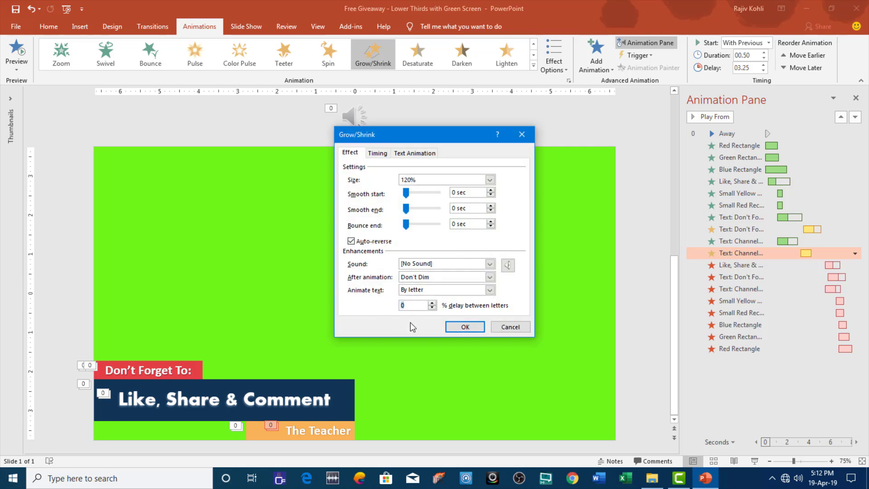
{"action": "type", "text": "2"}
{"action": "left_click", "coordinate": [464, 327]}
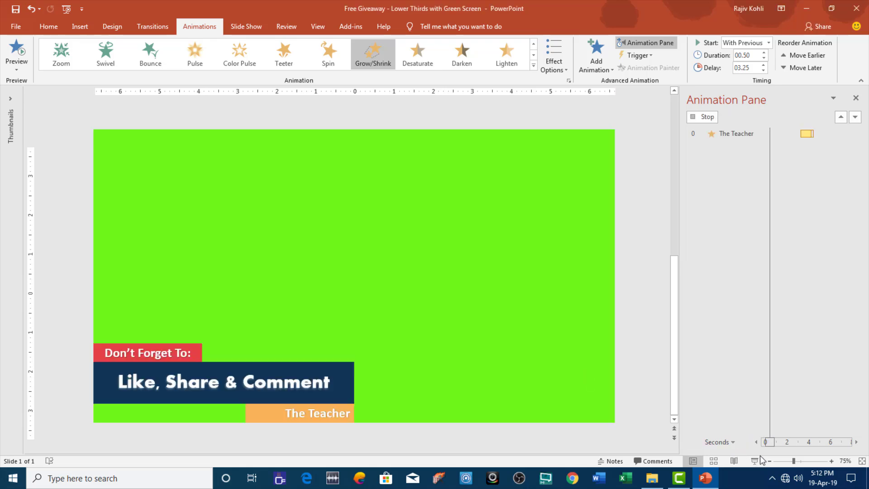
{"action": "left_click", "coordinate": [755, 461]}
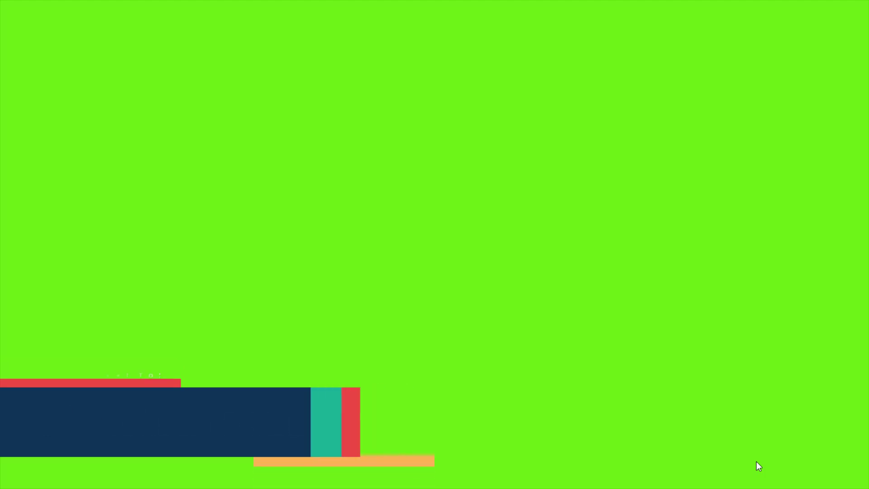
{"action": "key", "text": "Escape"}
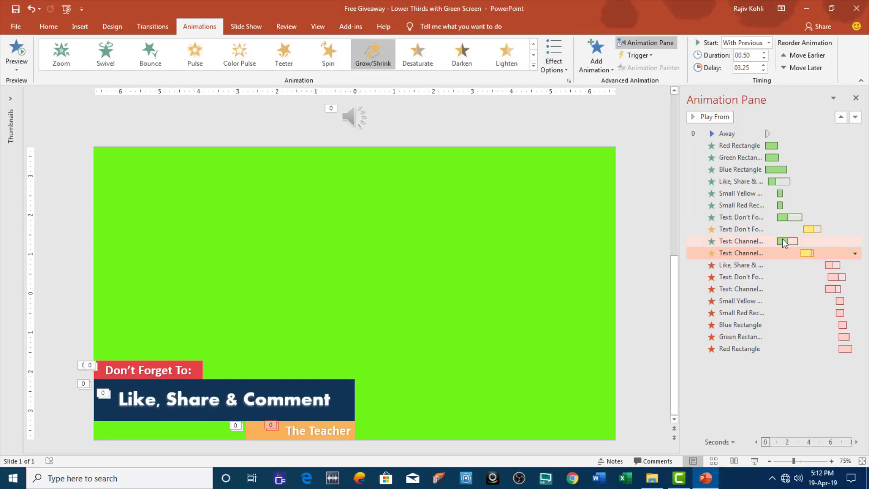
- Pick Fade as the exit effect of the Like, Share & Comment text
{"action": "left_click", "coordinate": [754, 268]}
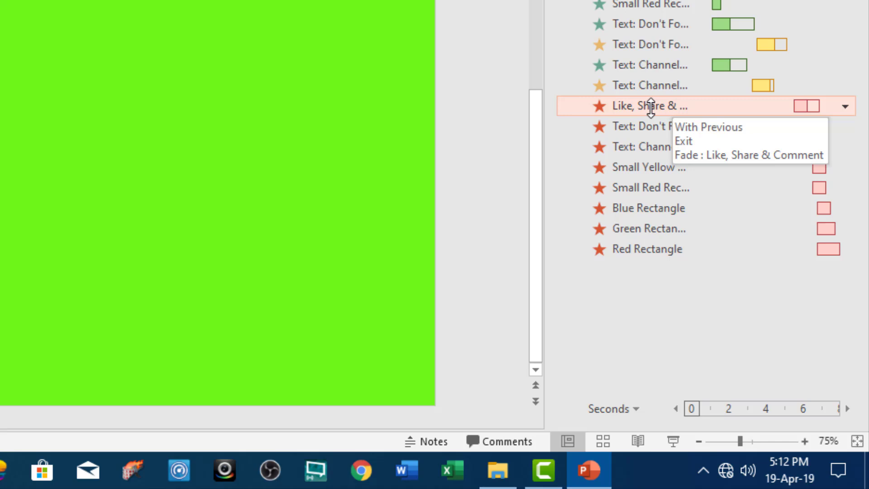
{"action": "left_click", "coordinate": [651, 108]}
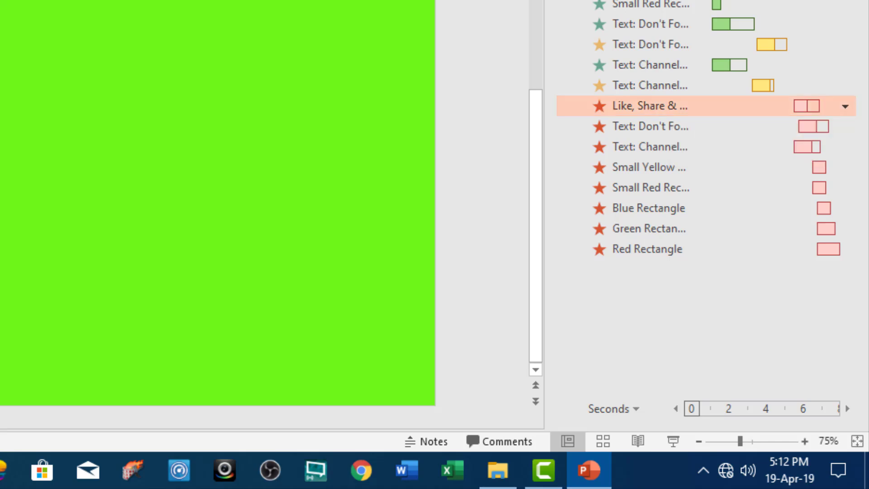
{"action": "left_click", "coordinate": [398, 1]}
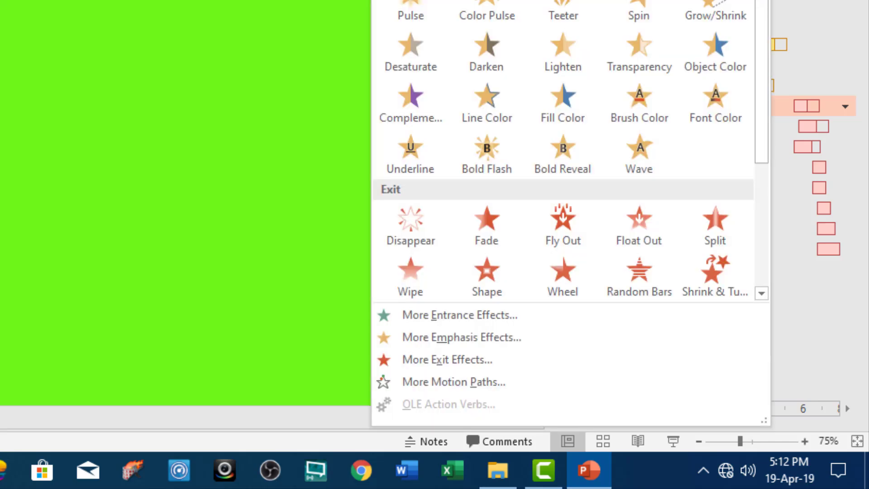
{"action": "left_click", "coordinate": [499, 221]}
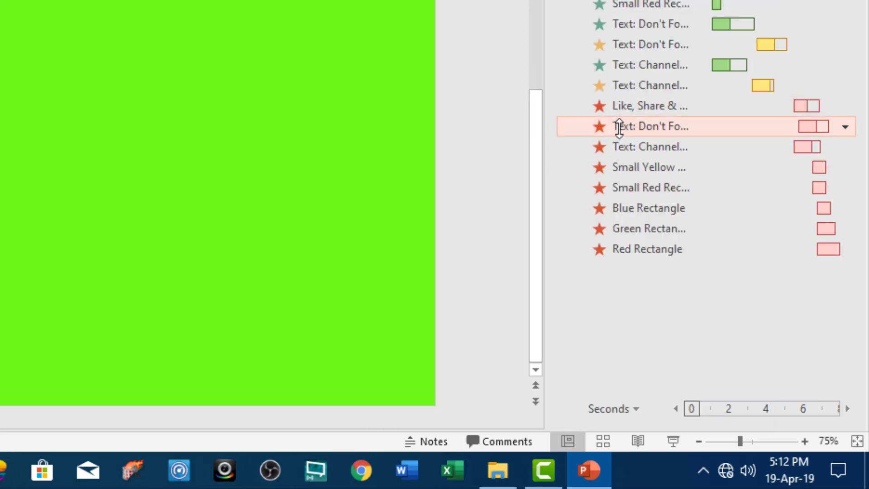
- Pick Zoom from the additional exit effects for the exit animation of the Don't Forget To: text
{"action": "left_click", "coordinate": [619, 130]}
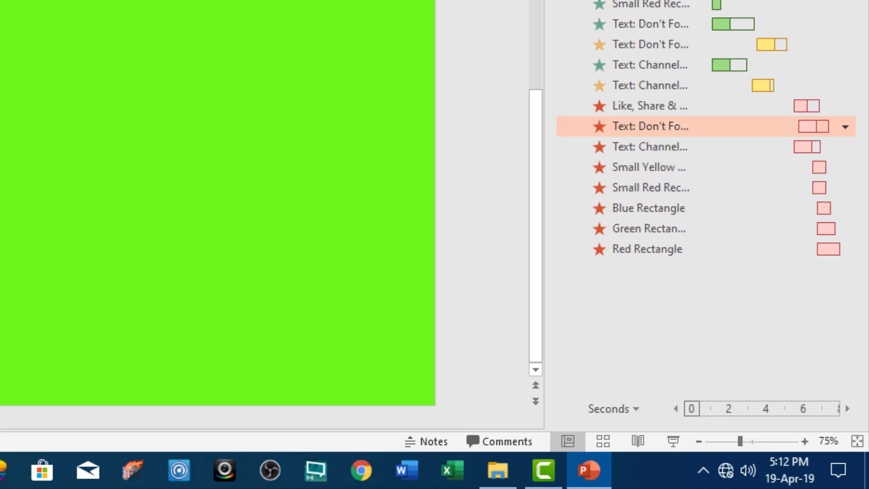
{"action": "left_click", "coordinate": [398, 1]}
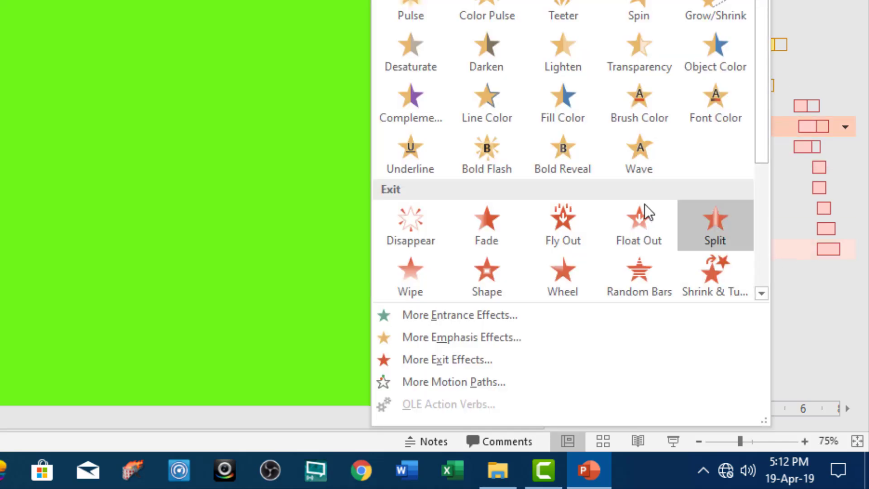
{"action": "left_click", "coordinate": [461, 364]}
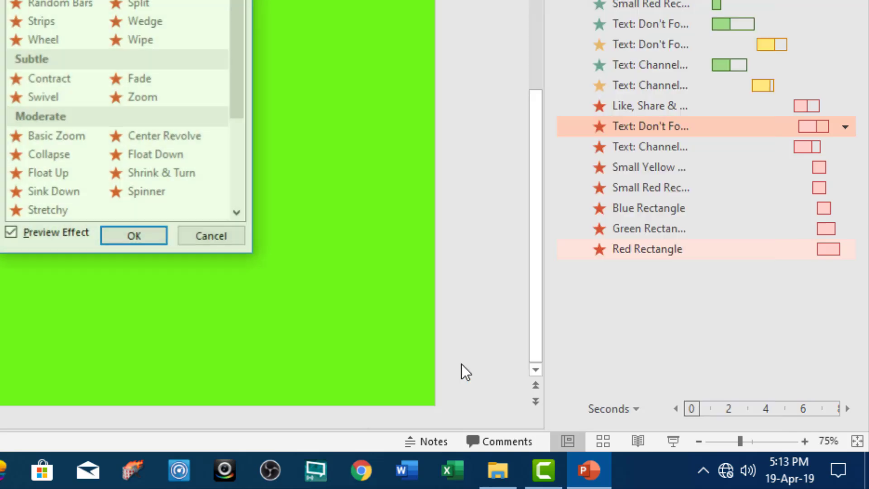
{"action": "left_click", "coordinate": [150, 97]}
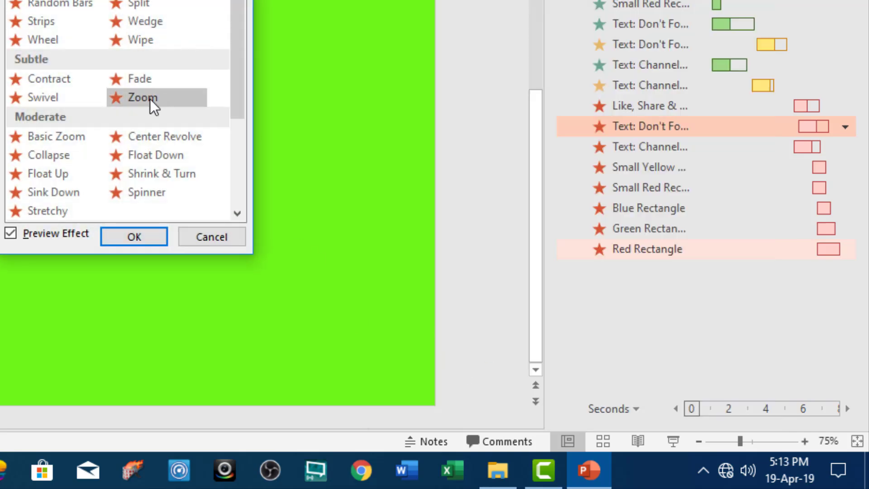
{"action": "double_click", "coordinate": [180, 99]}
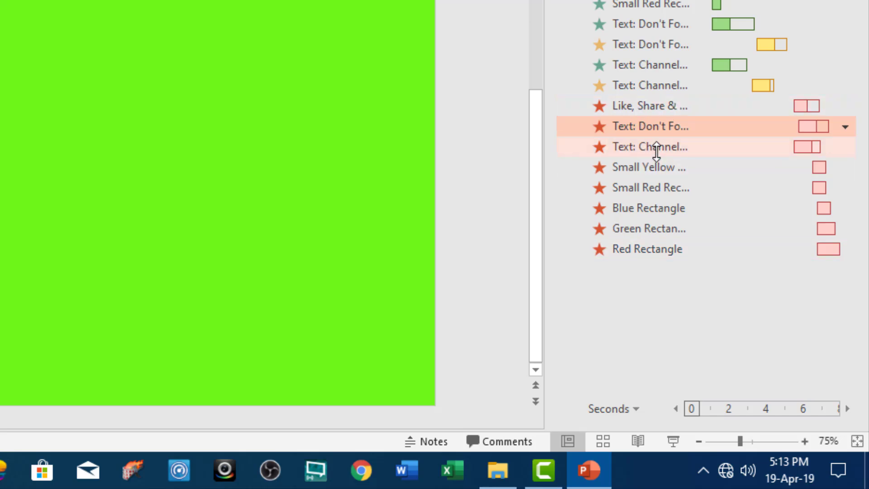
- Check the exit effect of the channel name text and the Peek Out direction of the small yellow rectangle
{"action": "left_click", "coordinate": [656, 152]}
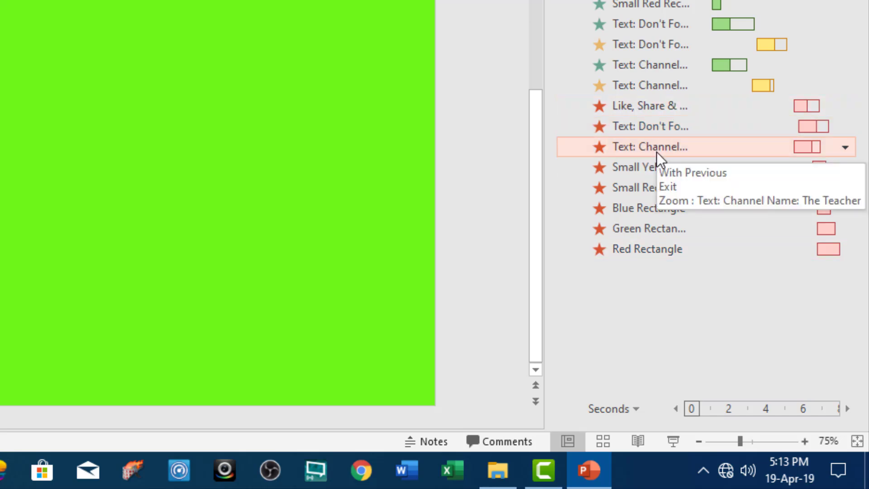
{"action": "left_click", "coordinate": [641, 167]}
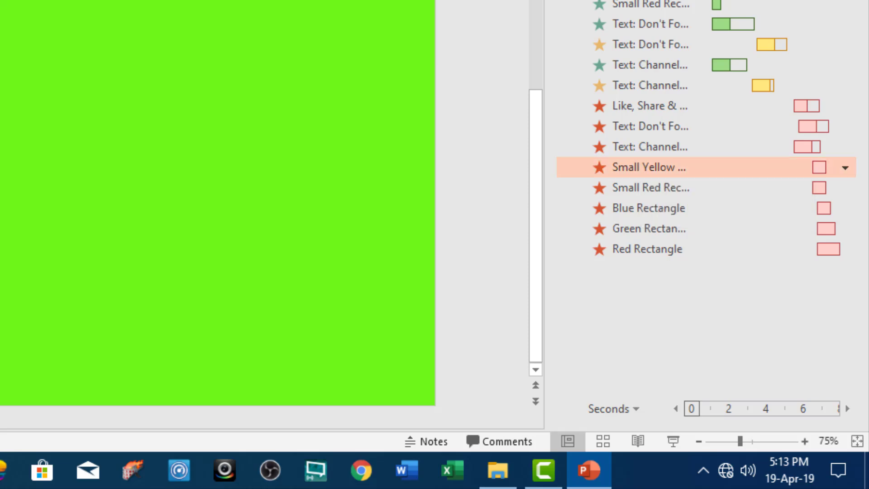
{"action": "left_click", "coordinate": [553, 59]}
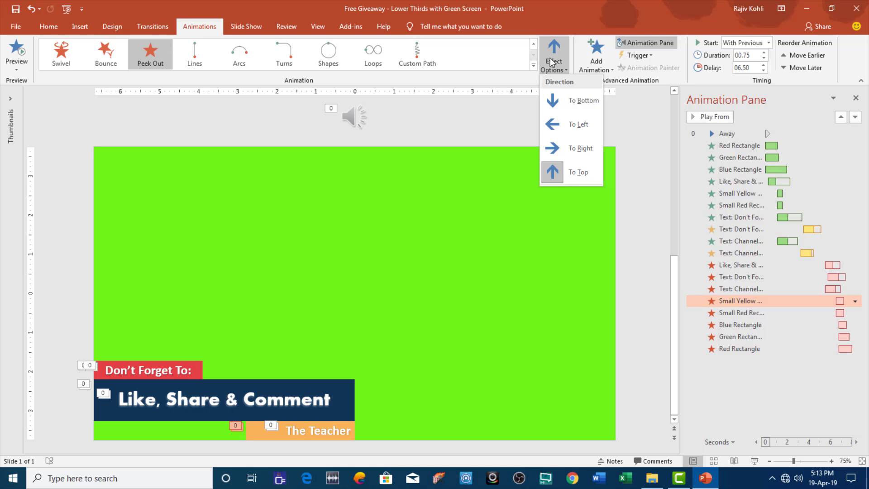
{"action": "left_click", "coordinate": [765, 308]}
- Check the Peek Out direction of the small red rectangle behind the Don't Forget To: text
{"action": "left_click", "coordinate": [756, 312]}
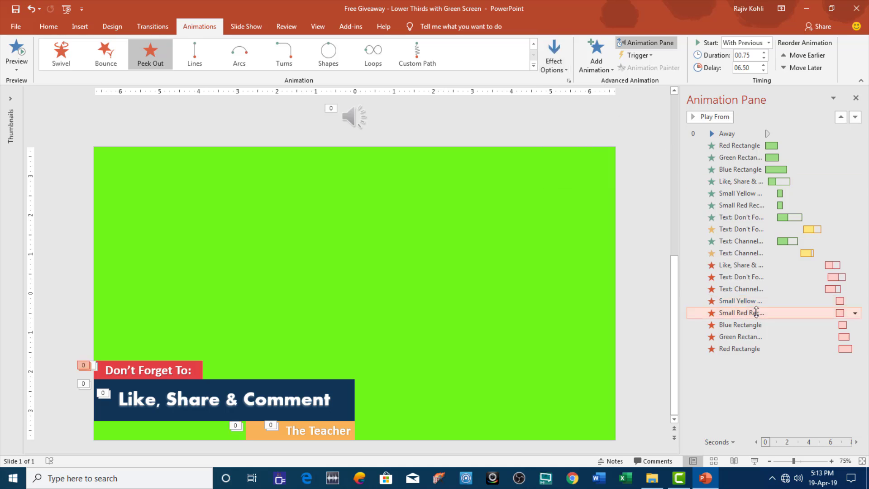
{"action": "left_click", "coordinate": [201, 366]}
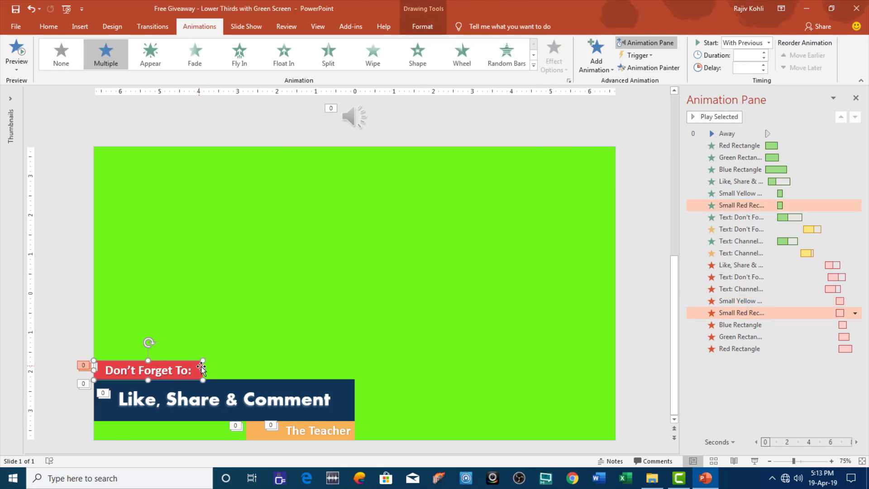
{"action": "left_click", "coordinate": [742, 313]}
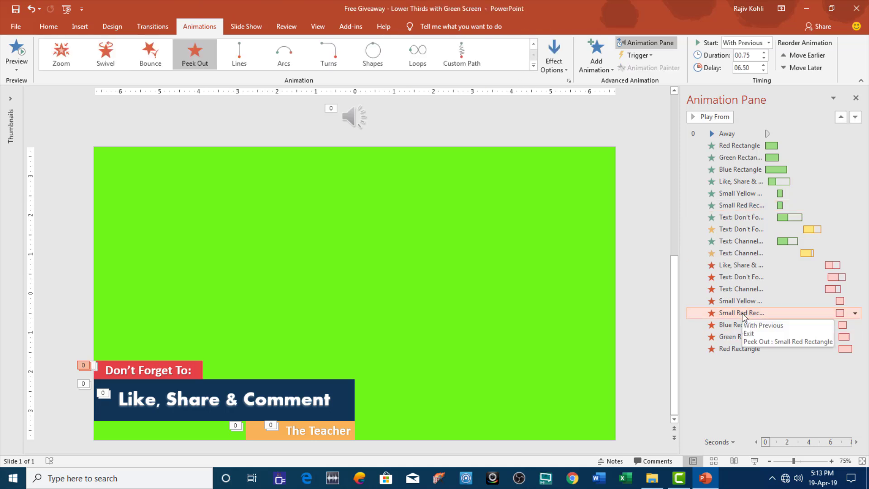
{"action": "left_click", "coordinate": [554, 59]}
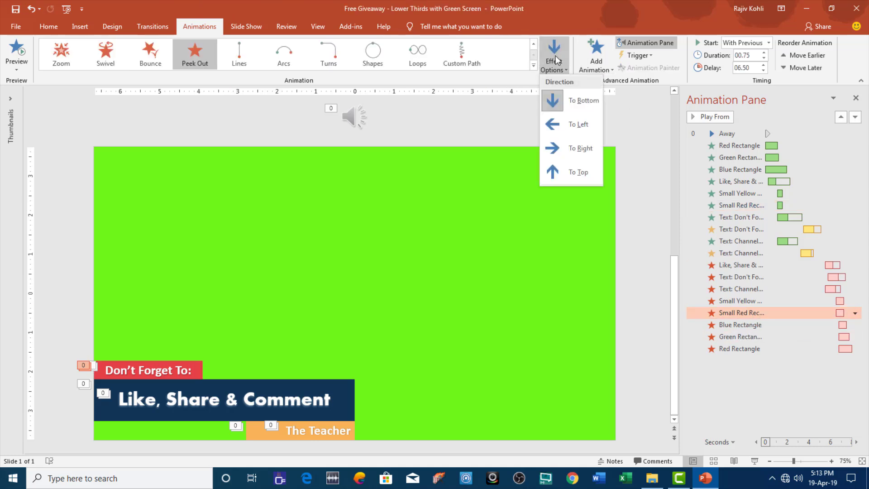
- Review the Fly Out exit timings of the blue, green and red rectangles and play the slide show
{"action": "left_click", "coordinate": [752, 323]}
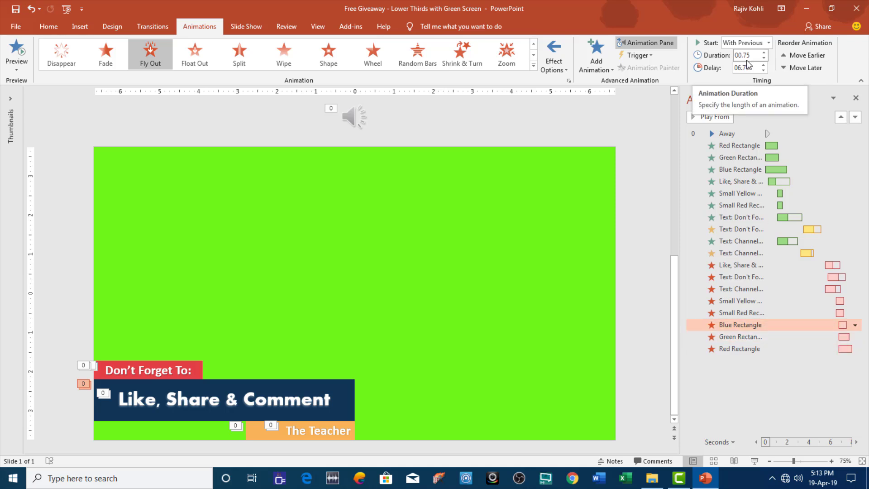
{"action": "left_click", "coordinate": [730, 337]}
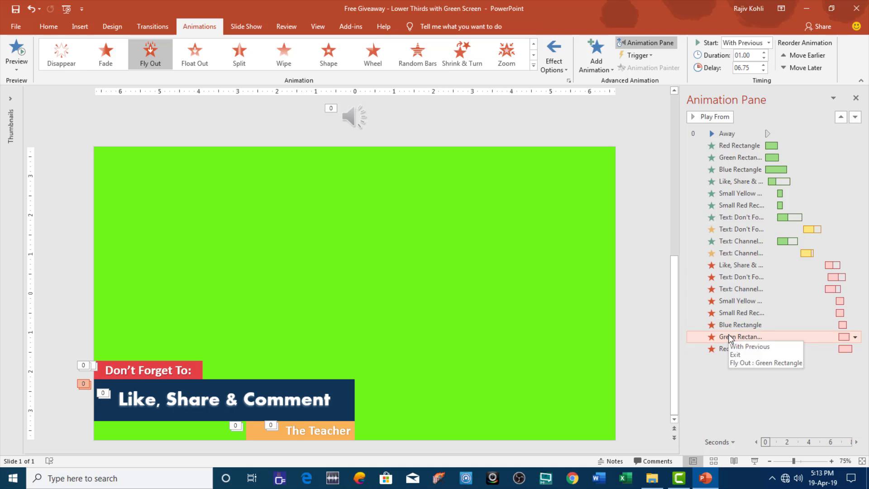
{"action": "left_click", "coordinate": [727, 350]}
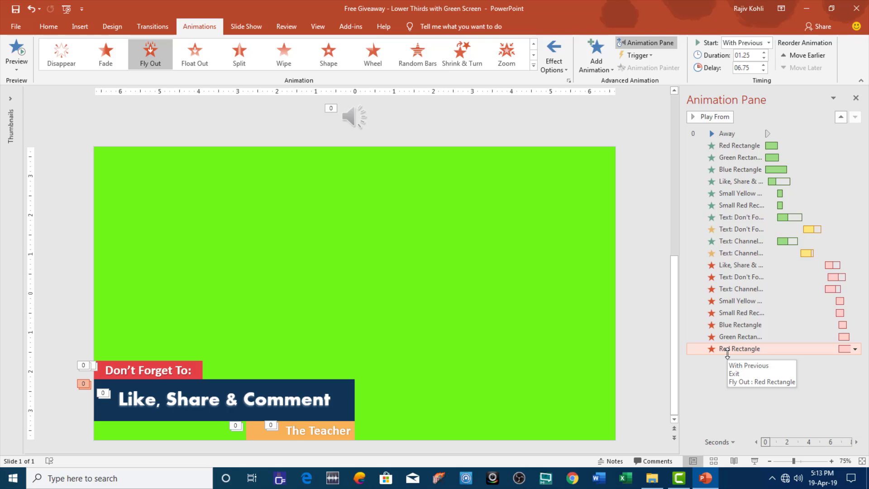
{"action": "left_click", "coordinate": [754, 461]}
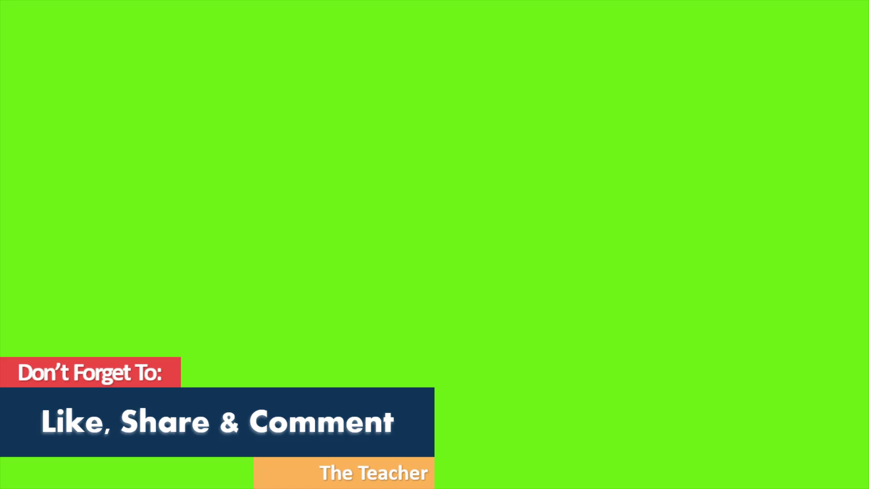
{"action": "key", "text": "Escape"}
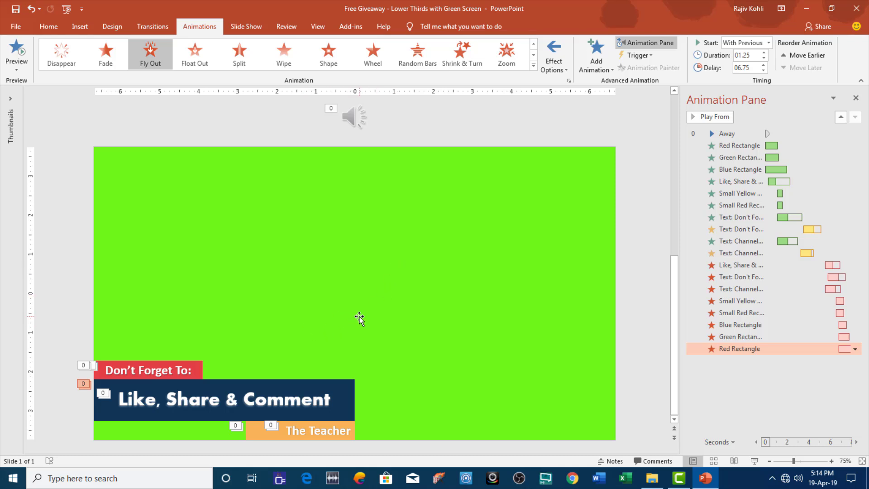
- Export the presentation as a Full HD (1080p) MPEG-4 video named Free Giveaway - Lower Thirds with Green Screen to the Desktop
{"action": "left_click", "coordinate": [16, 27]}
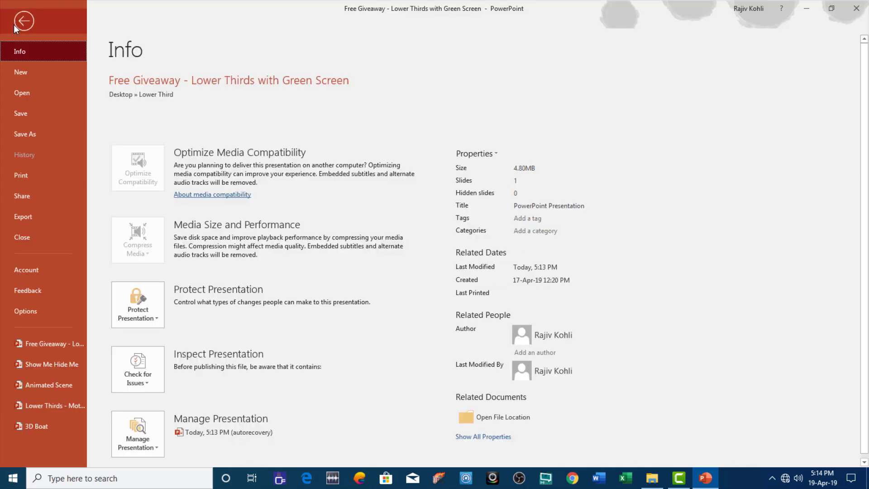
{"action": "left_click", "coordinate": [32, 219]}
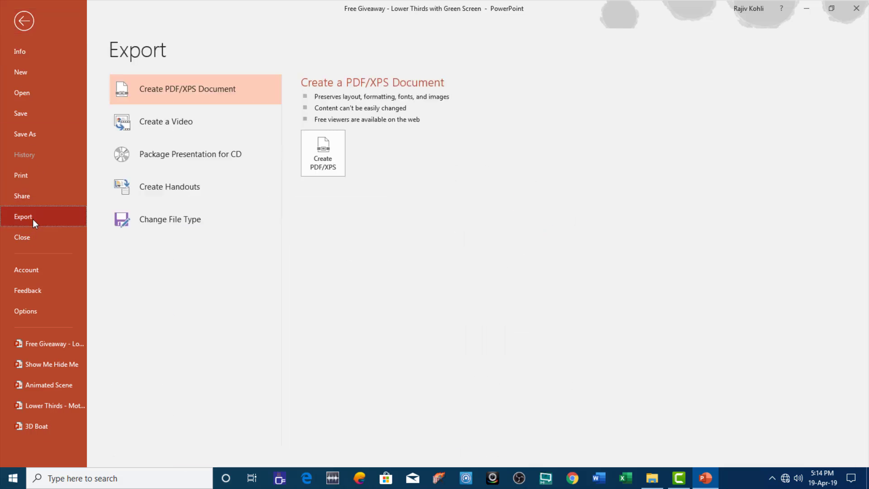
{"action": "left_click", "coordinate": [198, 121]}
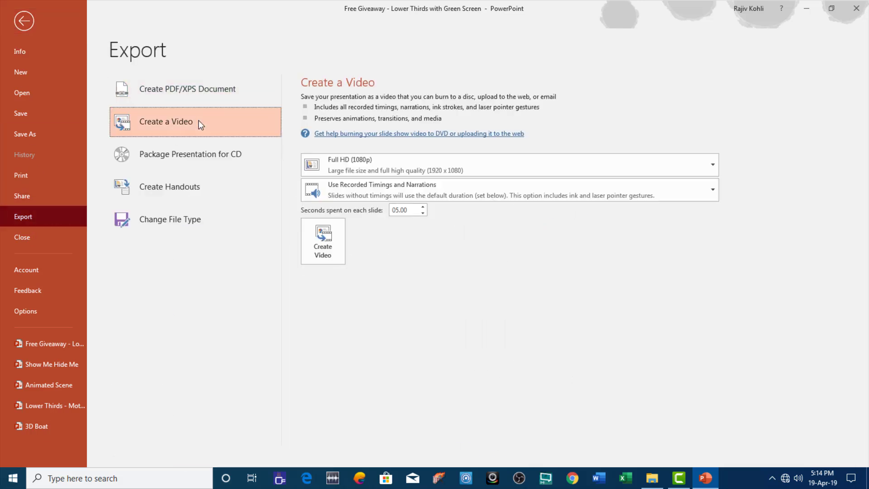
{"action": "left_click", "coordinate": [323, 247]}
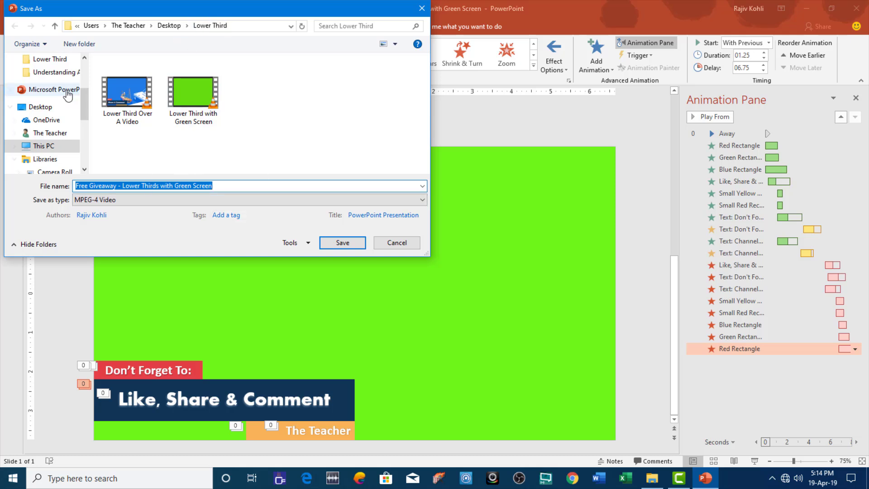
{"action": "scroll", "coordinate": [47, 80], "scroll_direction": "up", "scroll_amount": 3}
{"action": "left_click", "coordinate": [48, 79]}
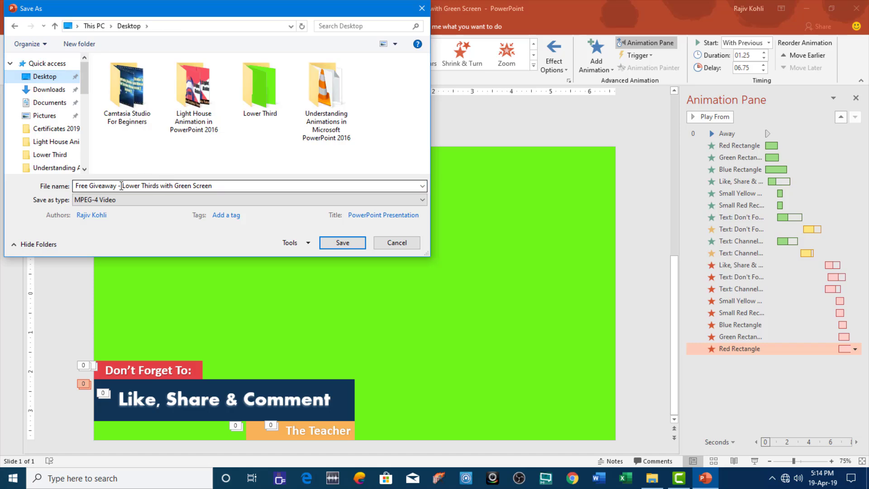
{"action": "left_click", "coordinate": [342, 243]}
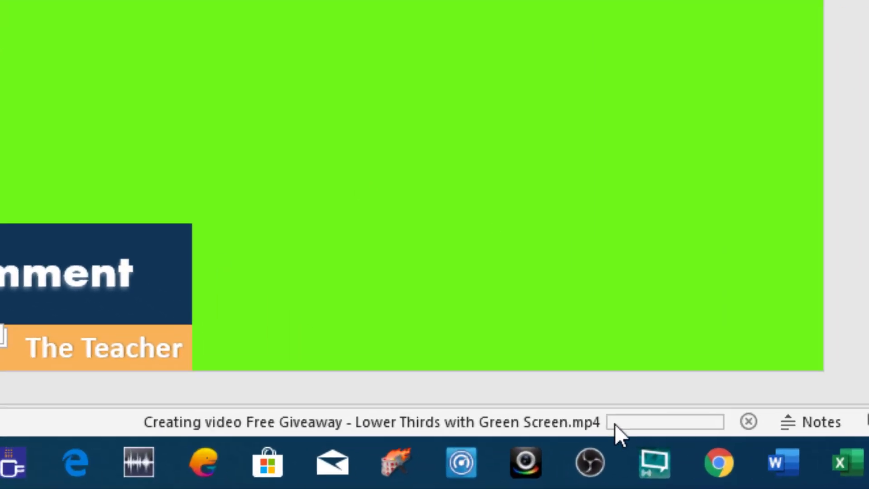
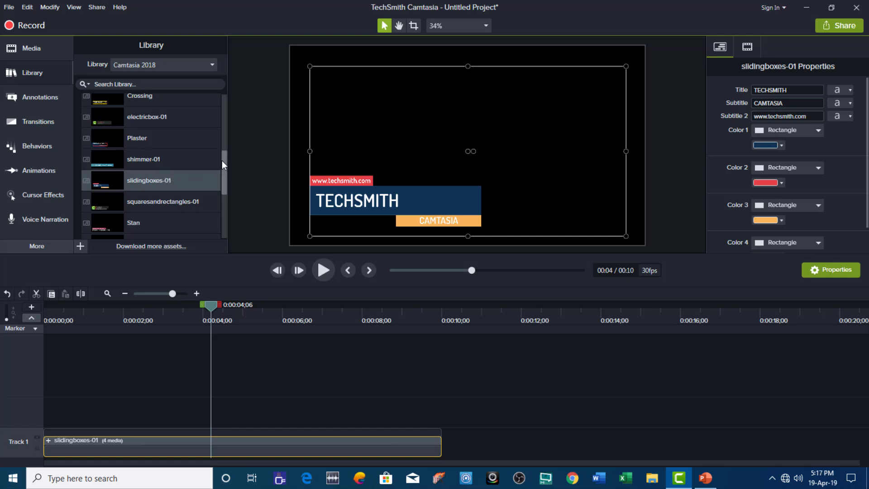
- Look through Camtasia's behaviors, transitions and animations, and switch to PowerPoint
{"action": "left_click", "coordinate": [45, 146]}
{"action": "left_click", "coordinate": [45, 121]}
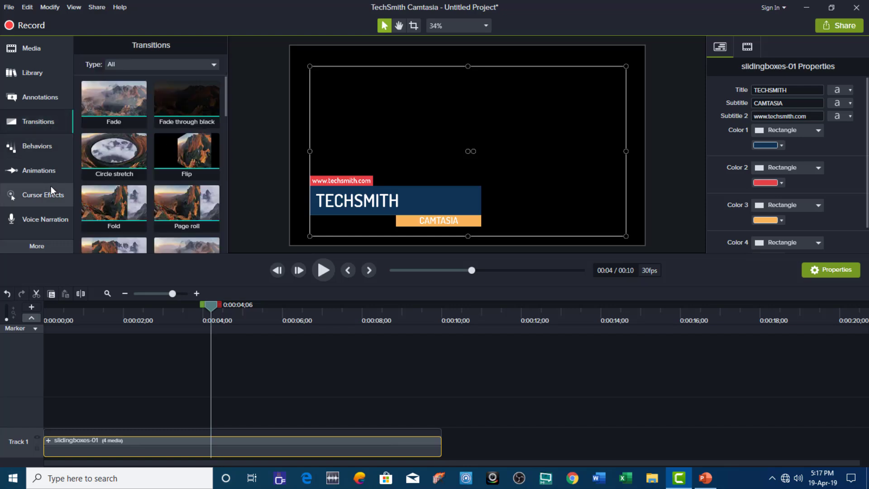
{"action": "left_click", "coordinate": [43, 169]}
{"action": "left_click", "coordinate": [194, 44]}
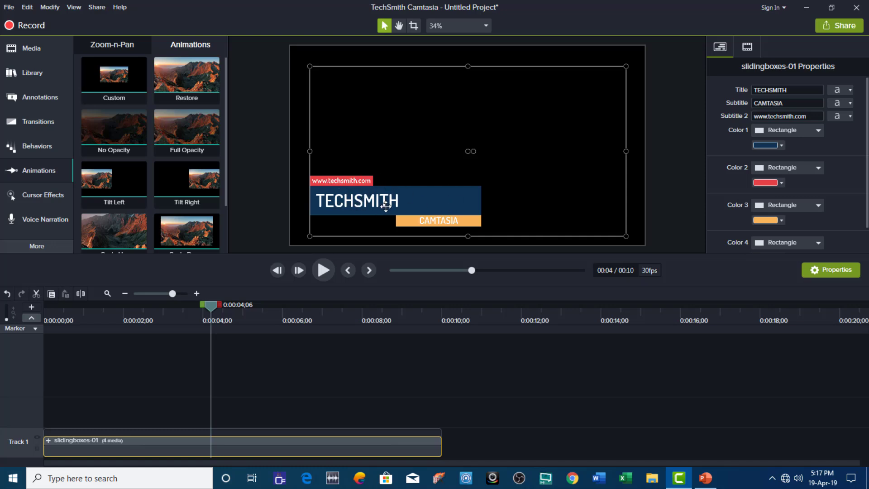
{"action": "left_click", "coordinate": [706, 479]}
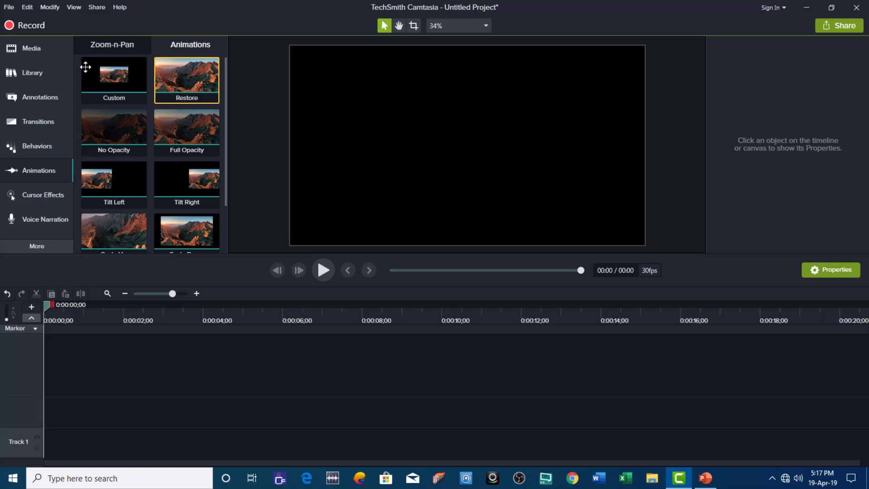
- Import the video Lower Third with Green Screen into Camtasia and place it at the start of Track 2
{"action": "left_click", "coordinate": [31, 51]}
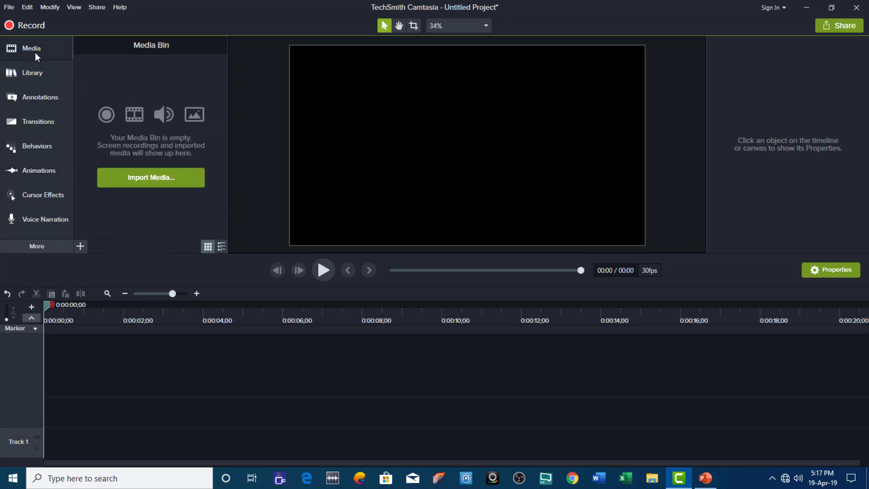
{"action": "left_click", "coordinate": [156, 183]}
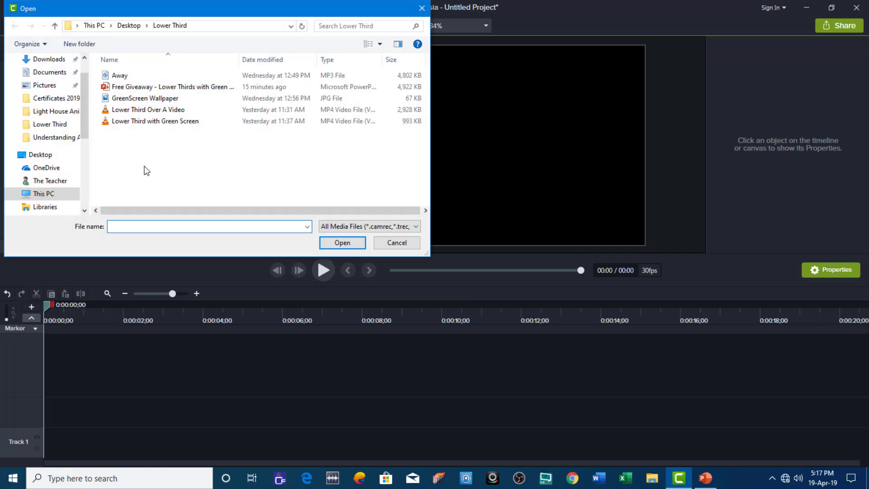
{"action": "double_click", "coordinate": [135, 120]}
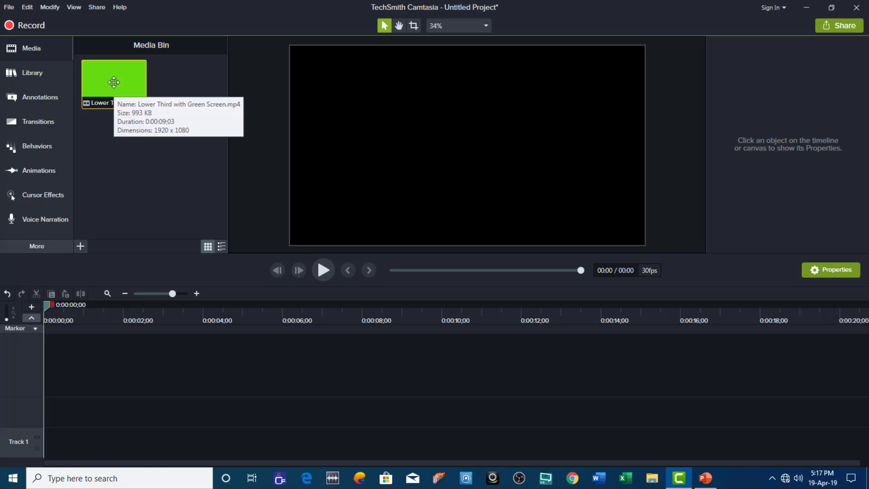
{"action": "left_click_drag", "start_coordinate": [116, 76], "coordinate": [40, 414]}
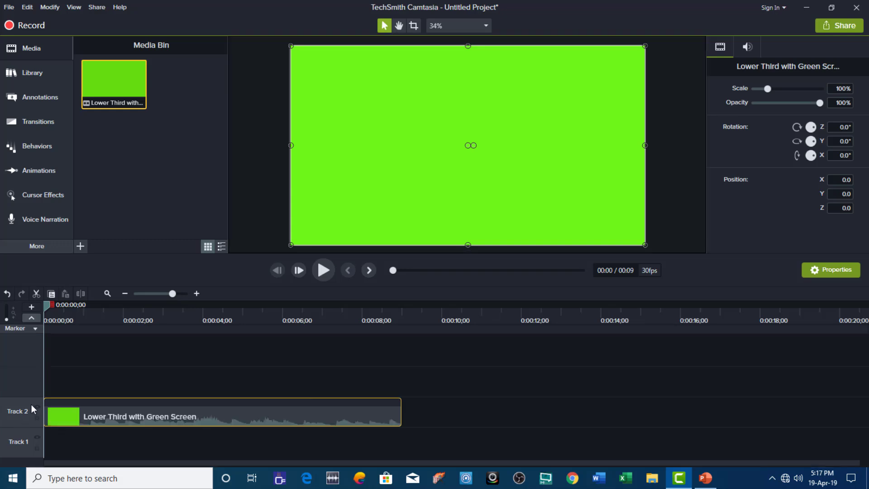
{"action": "left_click", "coordinate": [110, 383]}
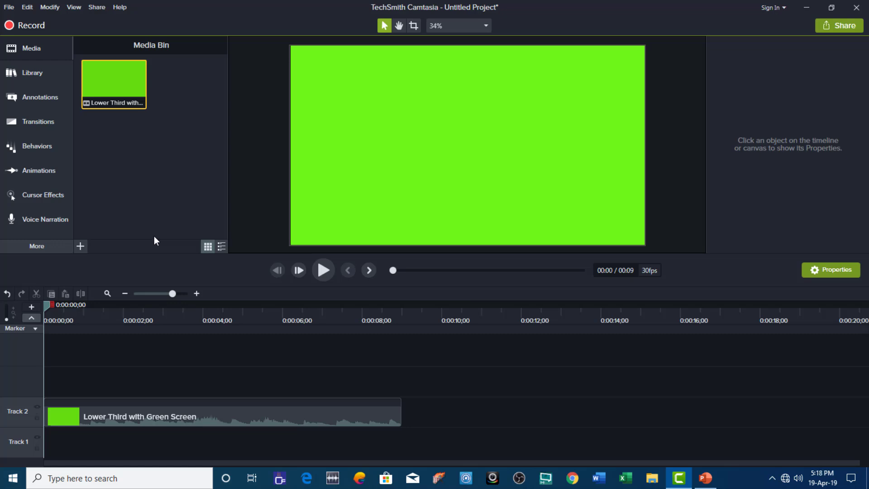
- Import the Light House Animation in PowerPoint 2016 Tutorial video and place it at the start of Track 1, below the lower third
{"action": "left_click", "coordinate": [81, 247]}
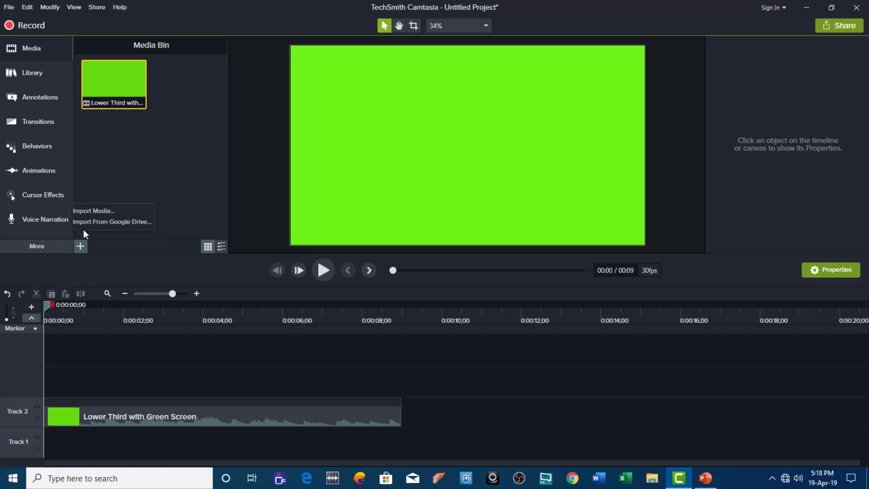
{"action": "left_click", "coordinate": [95, 210]}
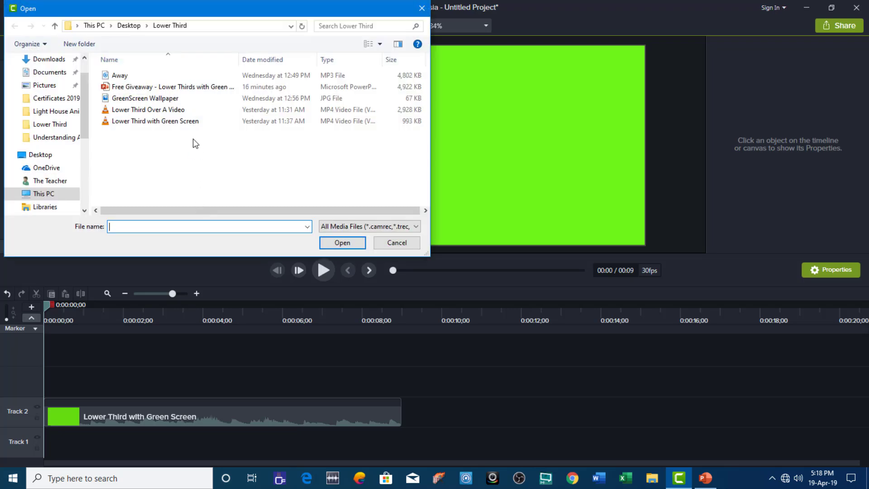
{"action": "left_click", "coordinate": [121, 27]}
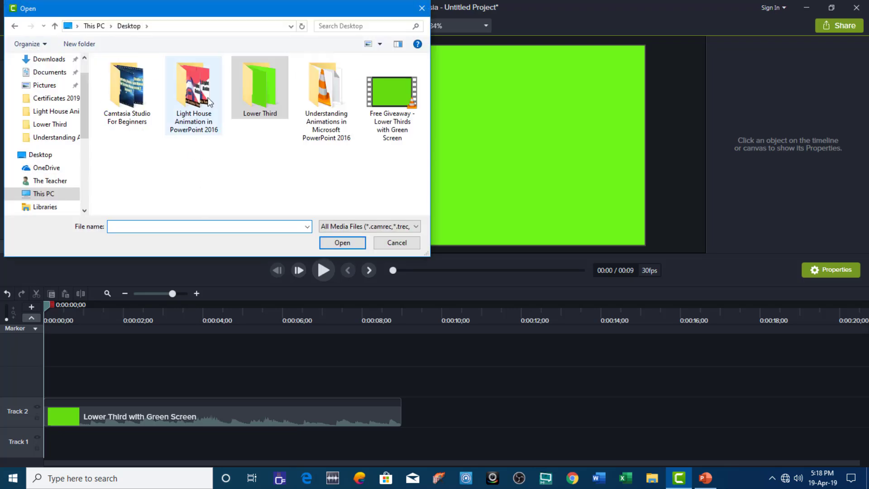
{"action": "double_click", "coordinate": [192, 85]}
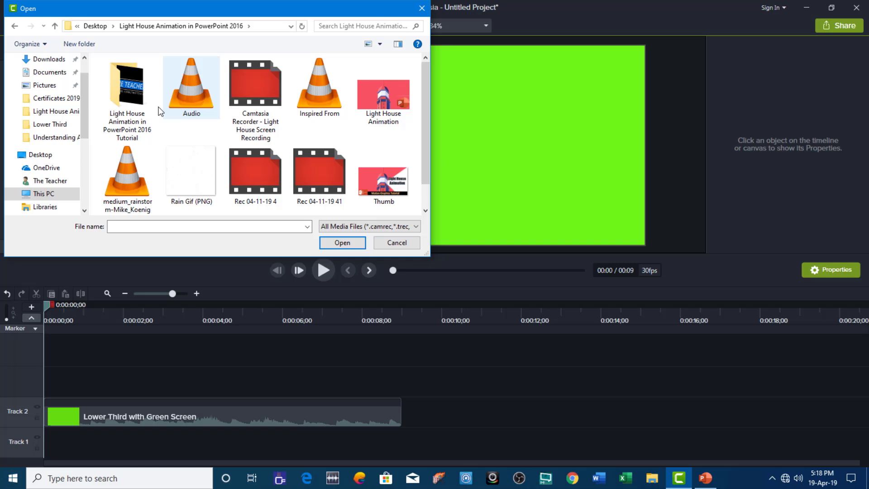
{"action": "double_click", "coordinate": [131, 93]}
{"action": "double_click", "coordinate": [121, 75]}
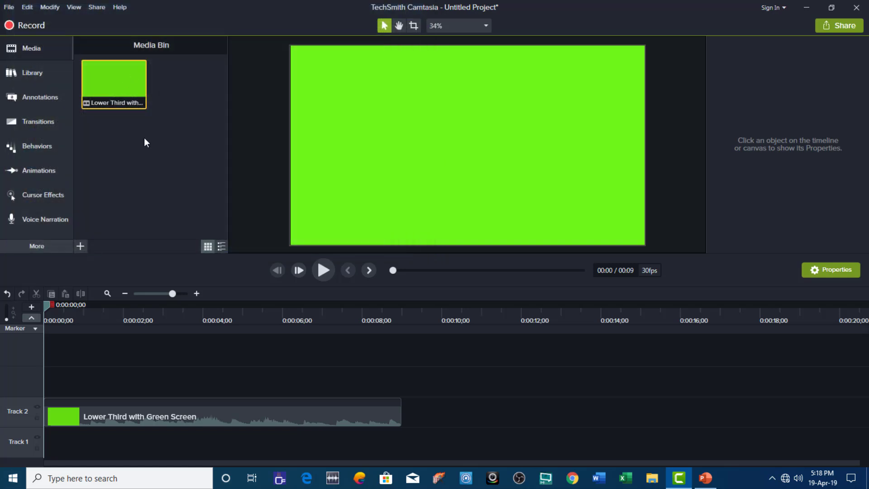
{"action": "left_click_drag", "start_coordinate": [185, 83], "coordinate": [64, 444]}
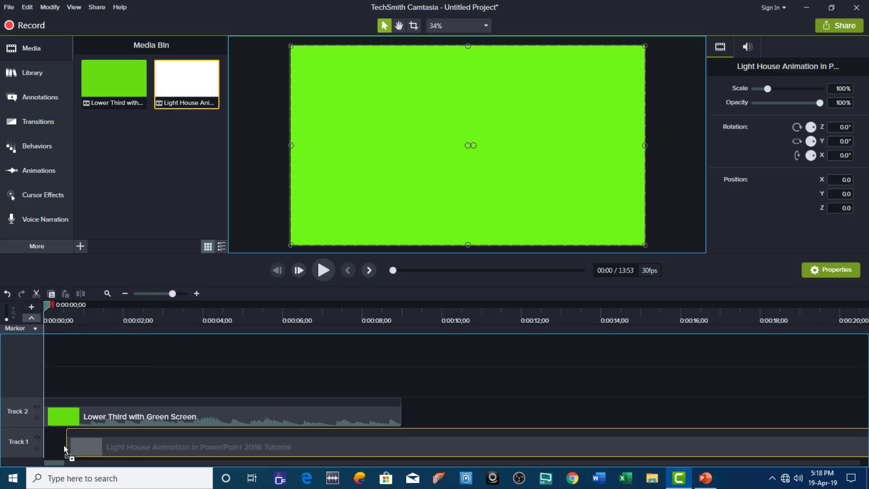
- Scrub the timeline to 0:00:04;29 to preview the lower third above the tutorial clip
{"action": "left_click", "coordinate": [72, 410]}
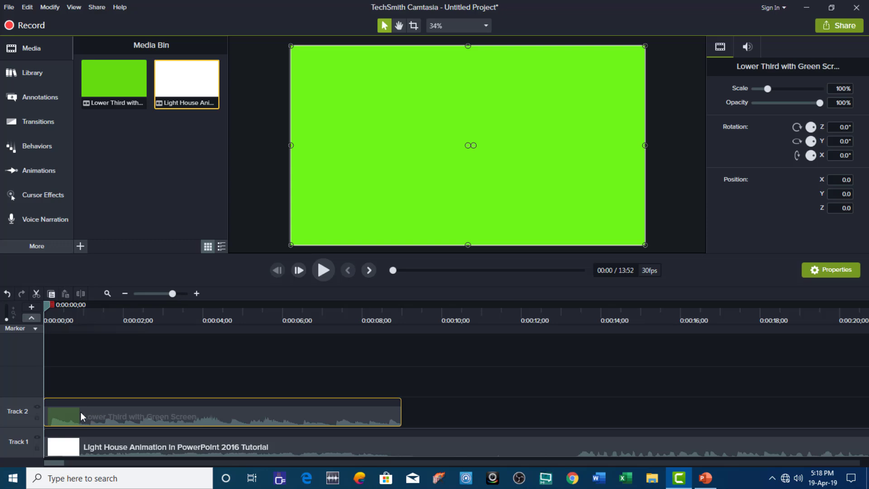
{"action": "left_click", "coordinate": [62, 450]}
{"action": "left_click", "coordinate": [46, 310]}
{"action": "left_click_drag", "start_coordinate": [63, 306], "coordinate": [244, 322]}
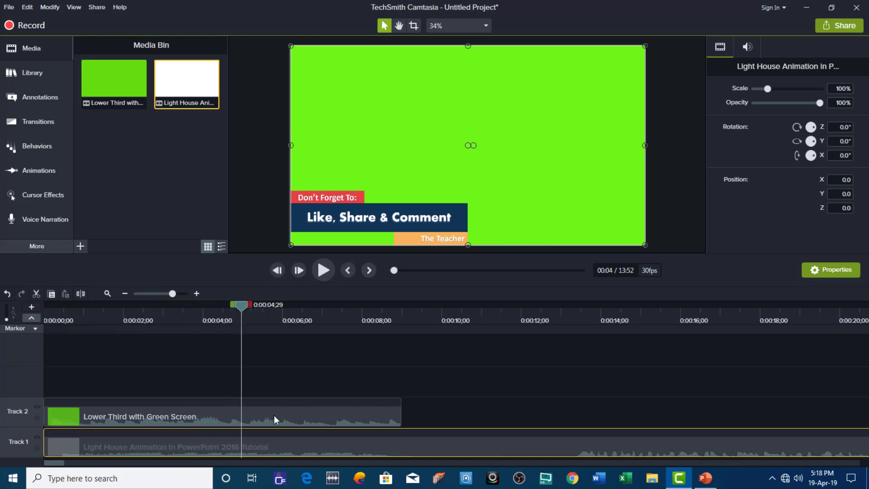
- Move the lower third clip later on Track 2 to start at about 0:00:17, clear of the tutorial's intro
{"action": "left_click", "coordinate": [382, 411]}
{"action": "left_click_drag", "start_coordinate": [382, 410], "coordinate": [623, 414]}
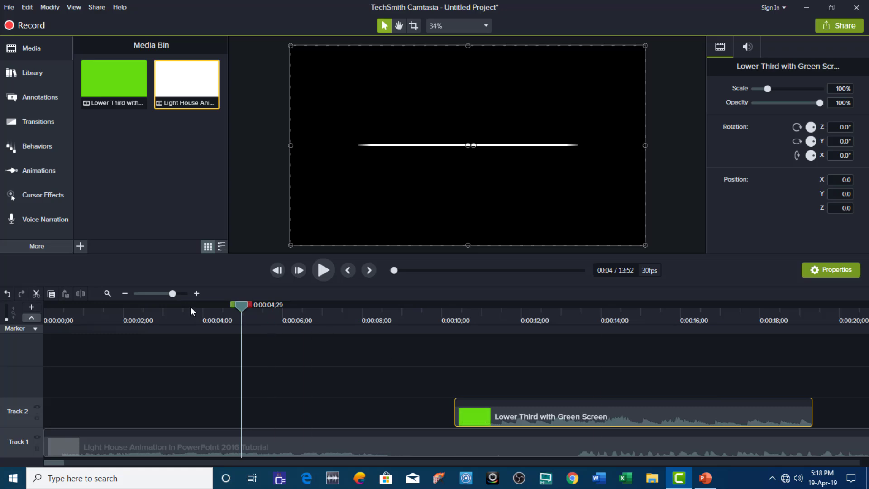
{"action": "left_click_drag", "start_coordinate": [241, 308], "coordinate": [351, 323]}
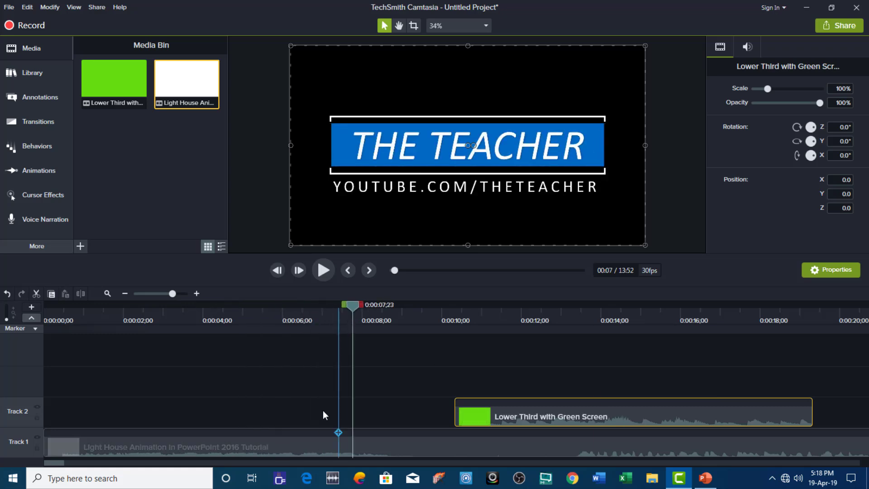
{"action": "scroll", "coordinate": [328, 410], "scroll_direction": "down", "scroll_amount": 3}
{"action": "left_click_drag", "start_coordinate": [322, 420], "coordinate": [482, 409]}
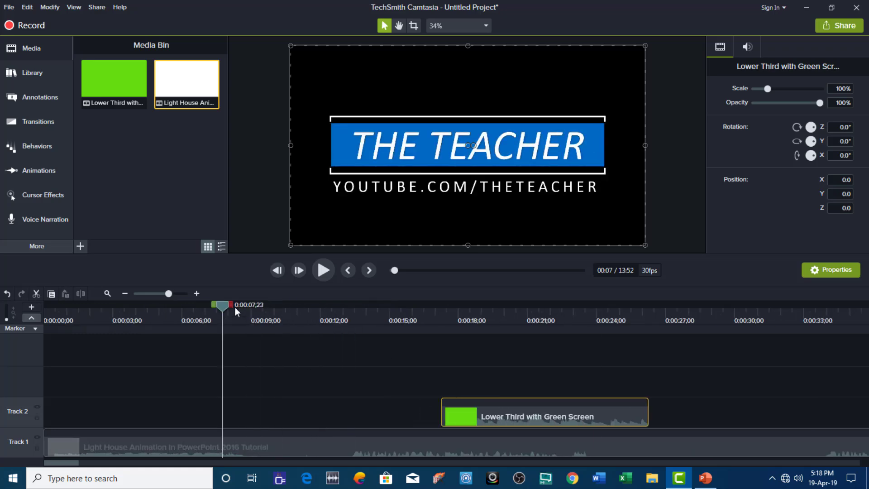
- Locate 0:00:14;21 in the tutorial clip with Track 2 temporarily hidden, and align the lower third clip's start to that point
{"action": "left_click_drag", "start_coordinate": [297, 311], "coordinate": [318, 312]}
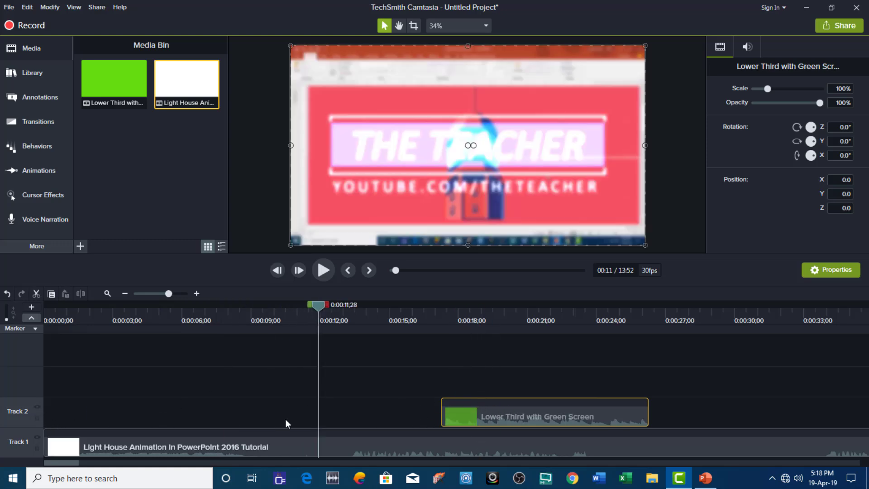
{"action": "left_click", "coordinate": [38, 407]}
{"action": "left_click_drag", "start_coordinate": [321, 305], "coordinate": [378, 310]}
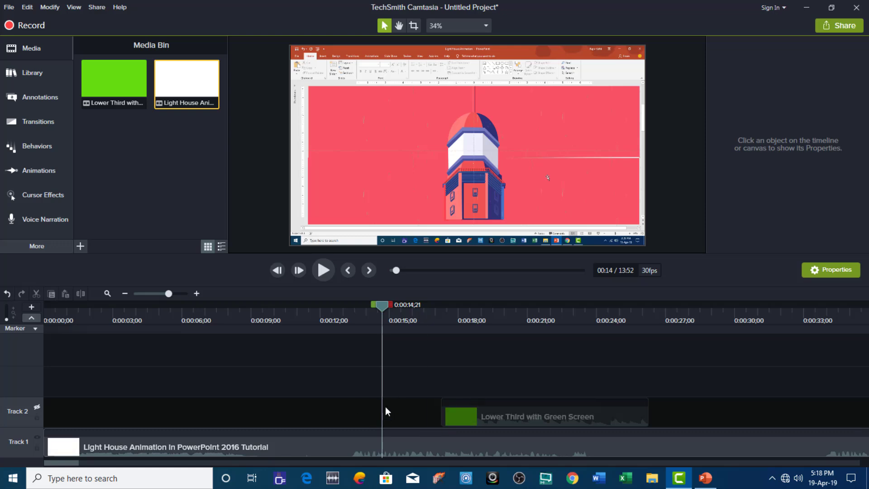
{"action": "left_click", "coordinate": [38, 407]}
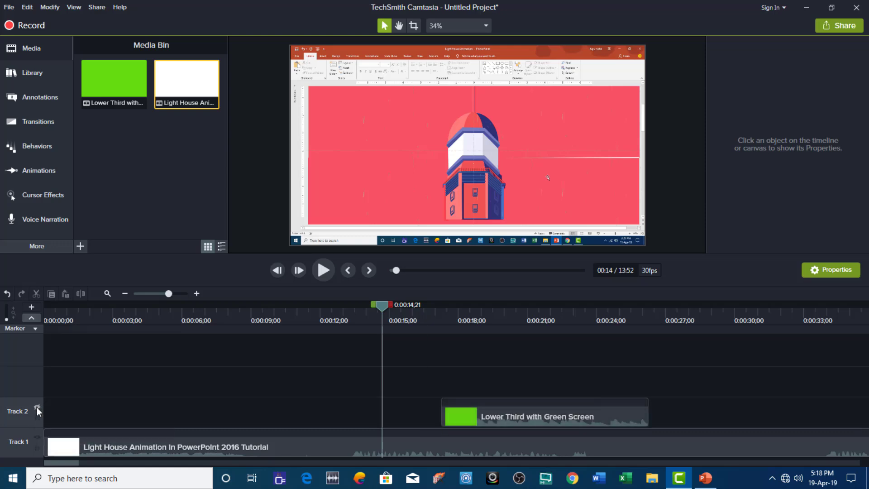
{"action": "left_click_drag", "start_coordinate": [496, 414], "coordinate": [436, 423]}
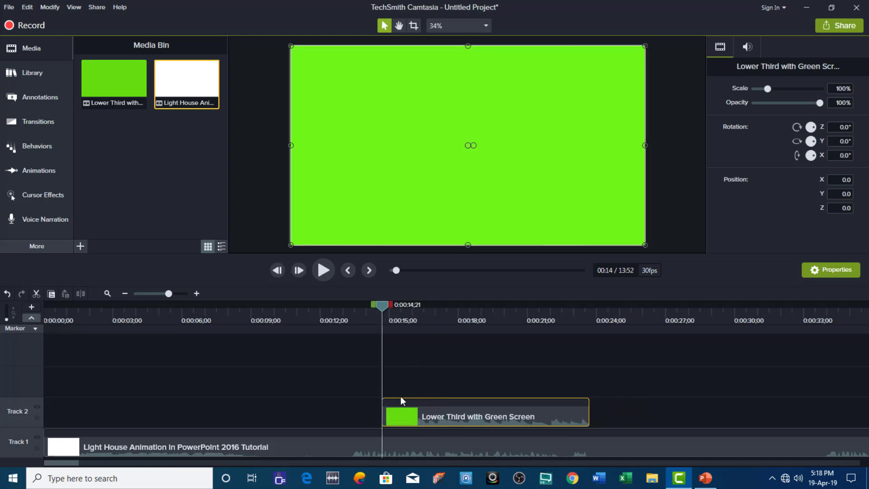
- Play the timeline from 0:00:14;08 through the lower third, and return the playhead to 0:00:17;04
{"action": "left_click", "coordinate": [372, 407]}
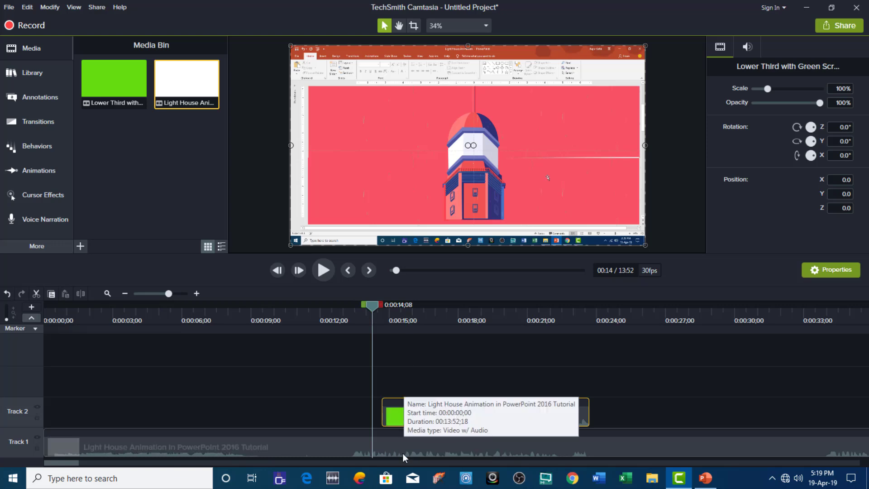
{"action": "left_click", "coordinate": [323, 270]}
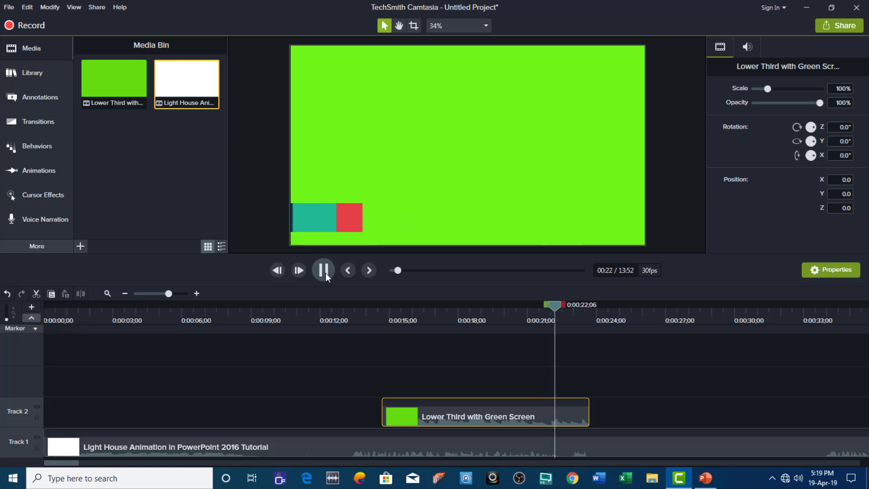
{"action": "left_click", "coordinate": [325, 272]}
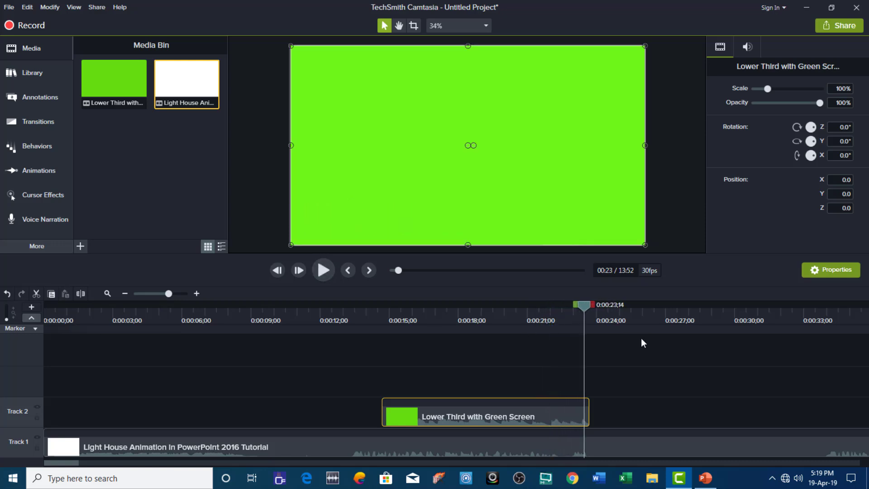
{"action": "left_click_drag", "start_coordinate": [587, 306], "coordinate": [439, 314]}
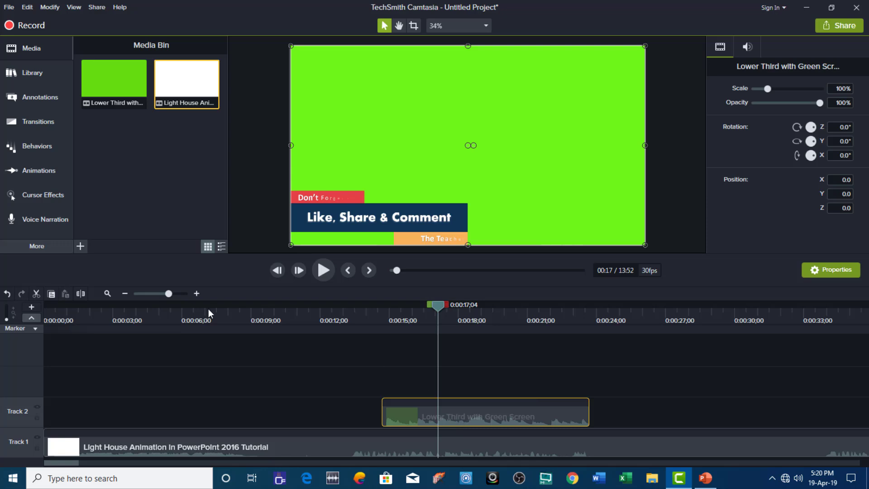
- Apply the Remove a Color visual effect to the lower third clip on Track 2 and expand the clip's effects
{"action": "left_click", "coordinate": [42, 248]}
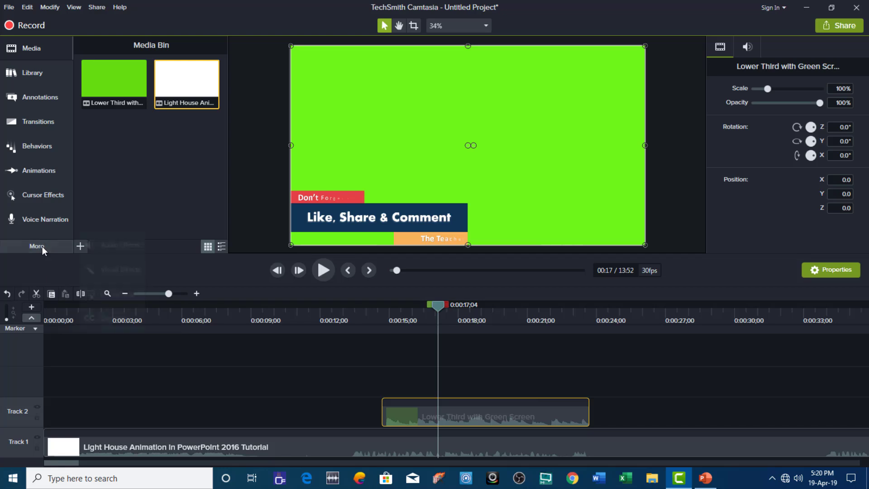
{"action": "left_click", "coordinate": [126, 269]}
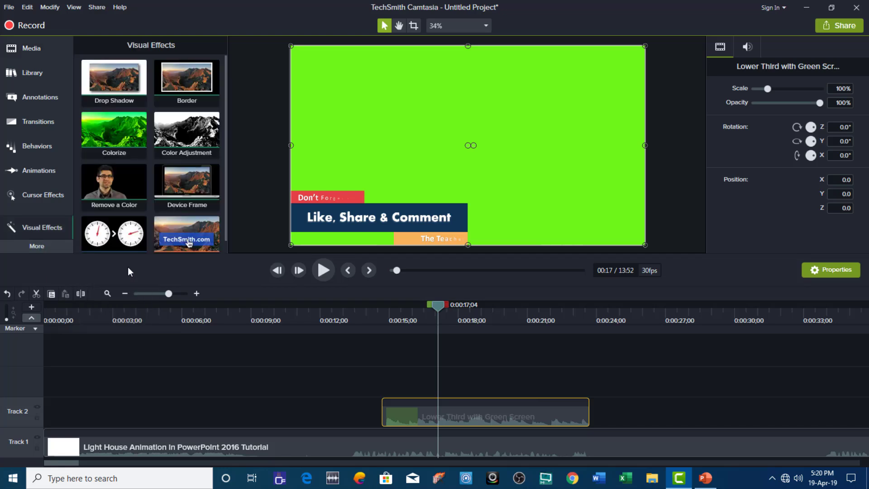
{"action": "scroll", "coordinate": [222, 181], "scroll_direction": "down", "scroll_amount": 1}
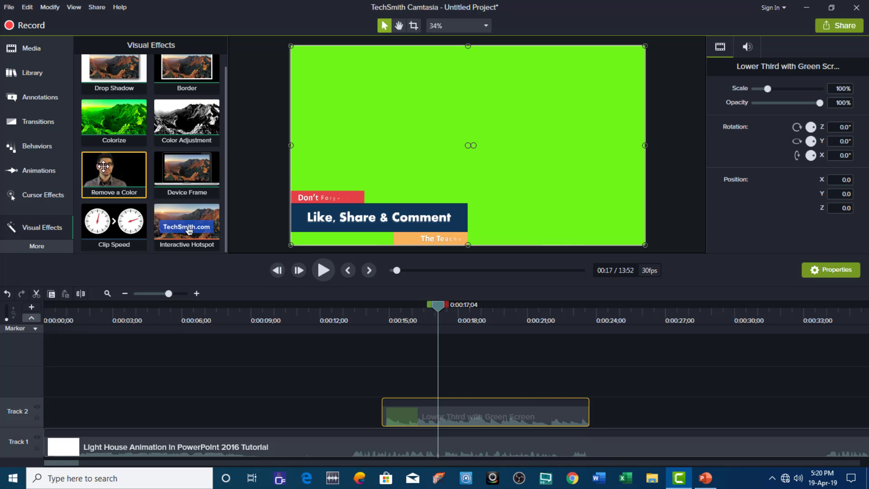
{"action": "left_click_drag", "start_coordinate": [129, 162], "coordinate": [497, 408]}
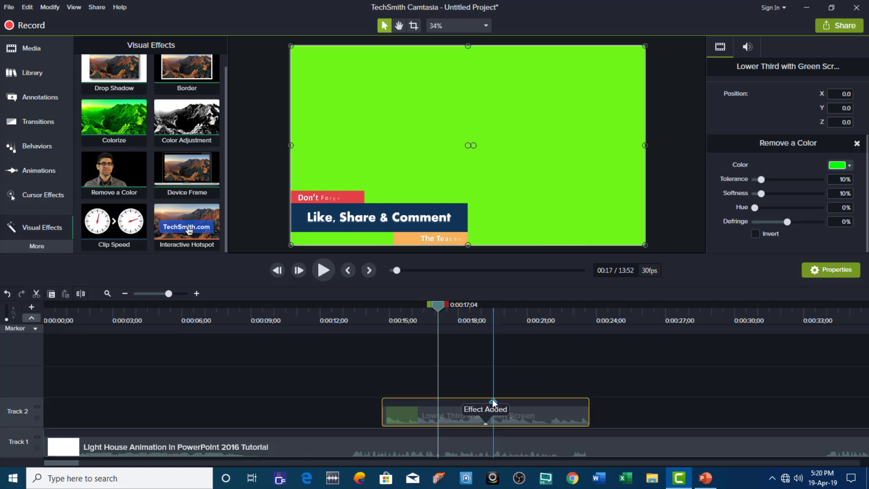
{"action": "left_click", "coordinate": [485, 423]}
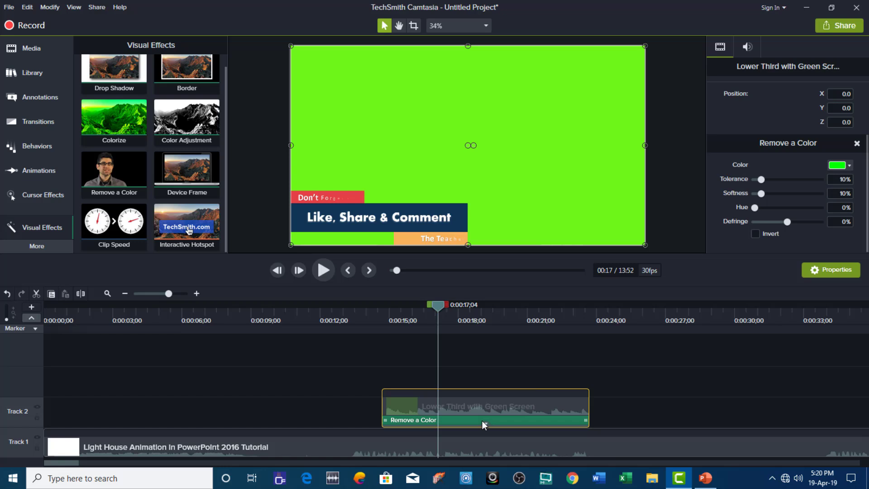
- Set the color removed by the Remove a Color effect to the green sampled from the lower third's background
{"action": "left_click", "coordinate": [435, 420]}
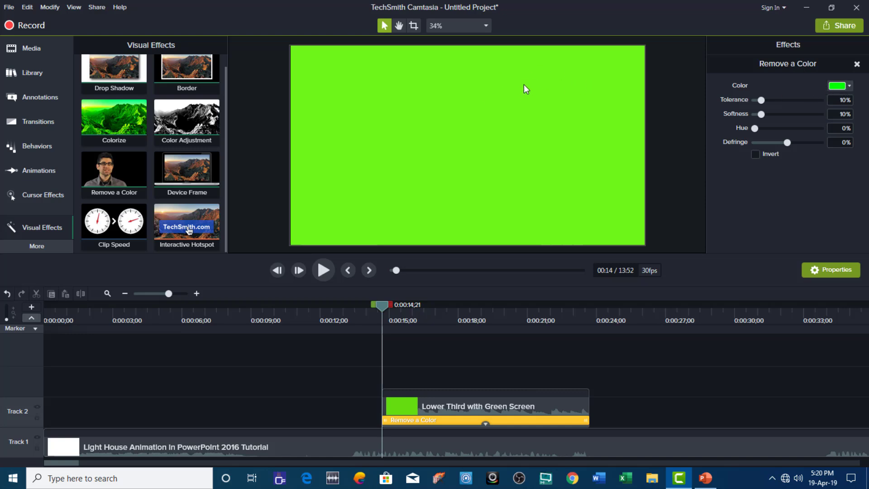
{"action": "left_click", "coordinate": [849, 86]}
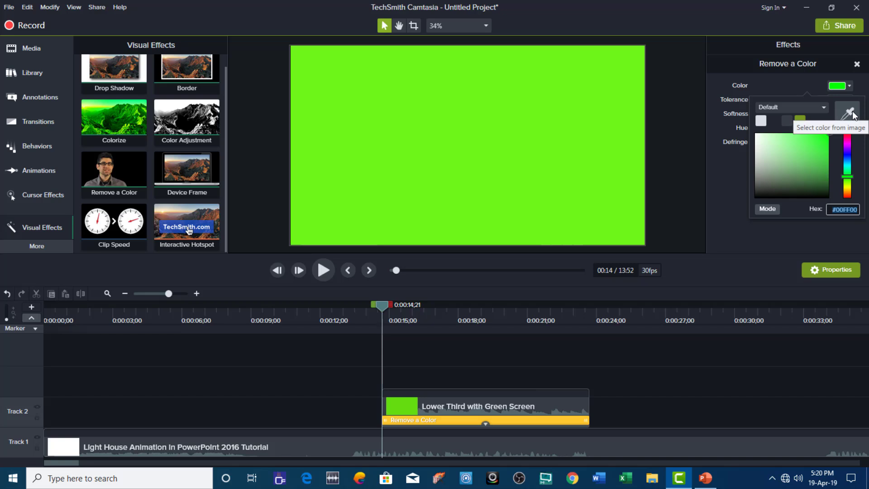
{"action": "left_click", "coordinate": [849, 112]}
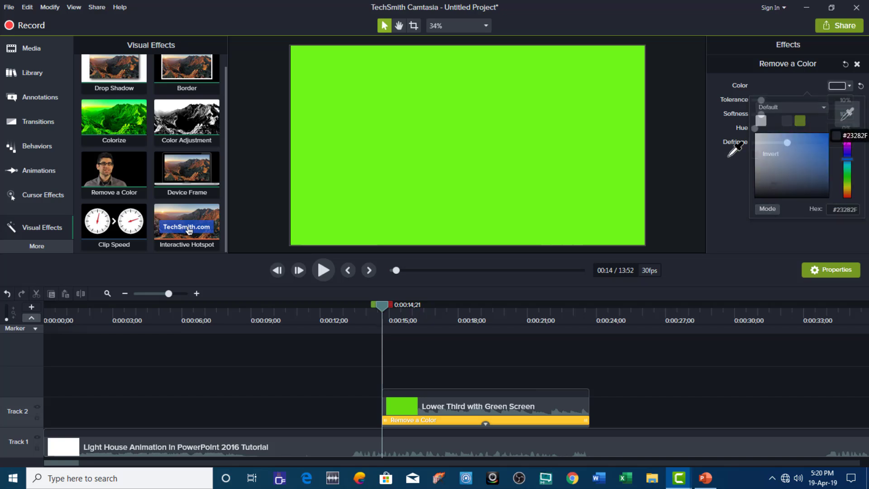
{"action": "left_click", "coordinate": [517, 108]}
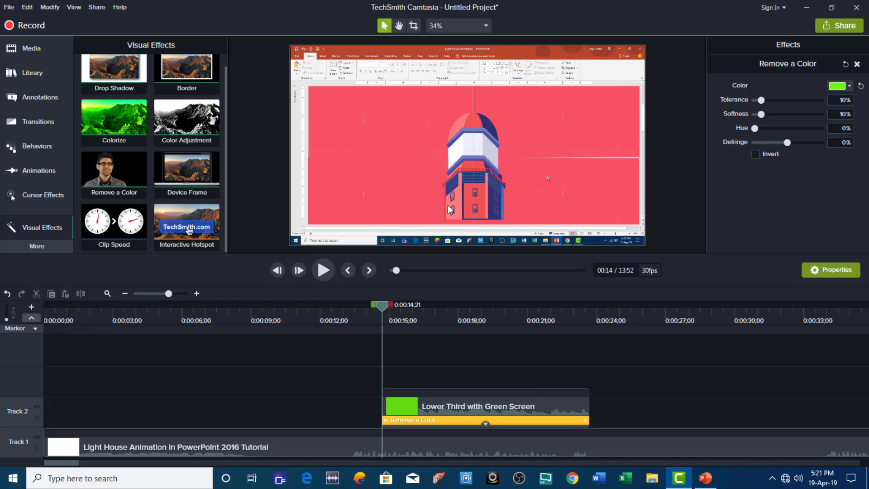
- Play the lower third over the tutorial from 0:00:14;21, and place the playhead at 0:00:23;24
{"action": "left_click", "coordinate": [329, 270]}
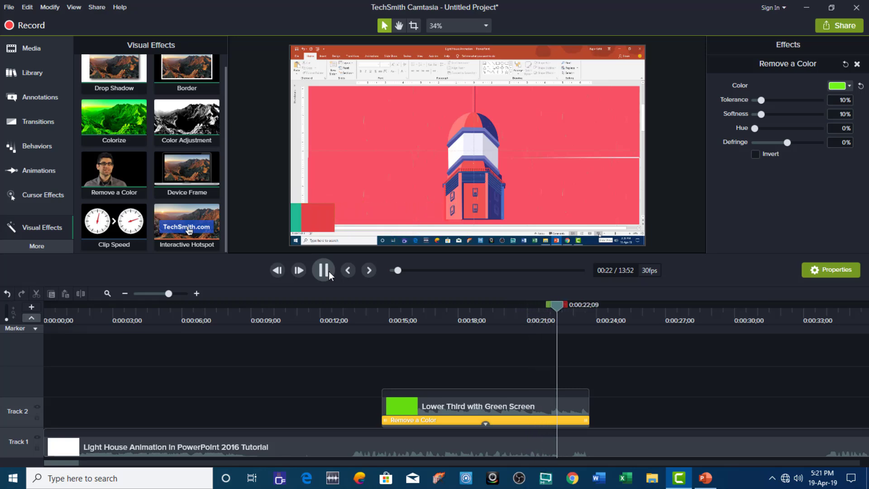
{"action": "left_click", "coordinate": [329, 271]}
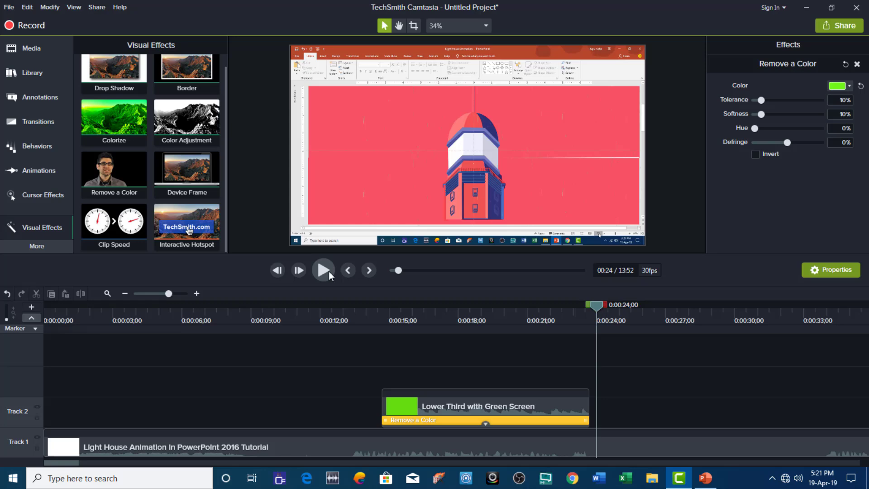
{"action": "left_click", "coordinate": [590, 354]}
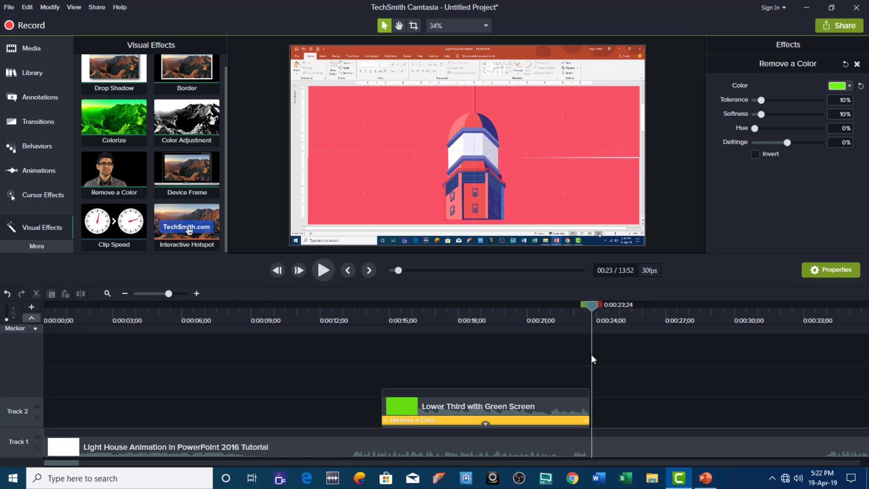